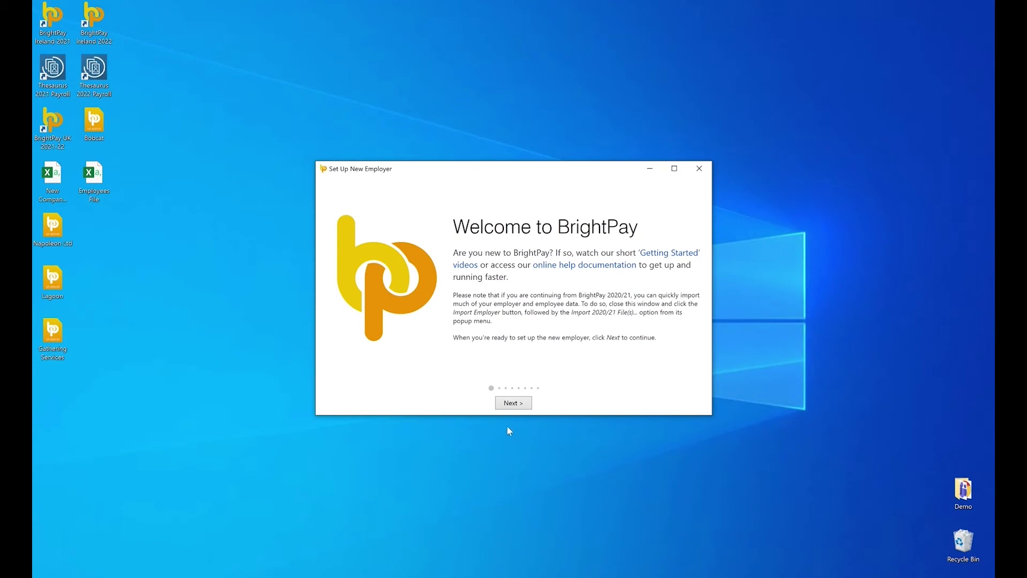
Start a new employer continuing partway through 2021/22, entering World of Wonder's name and address
click(511, 407)
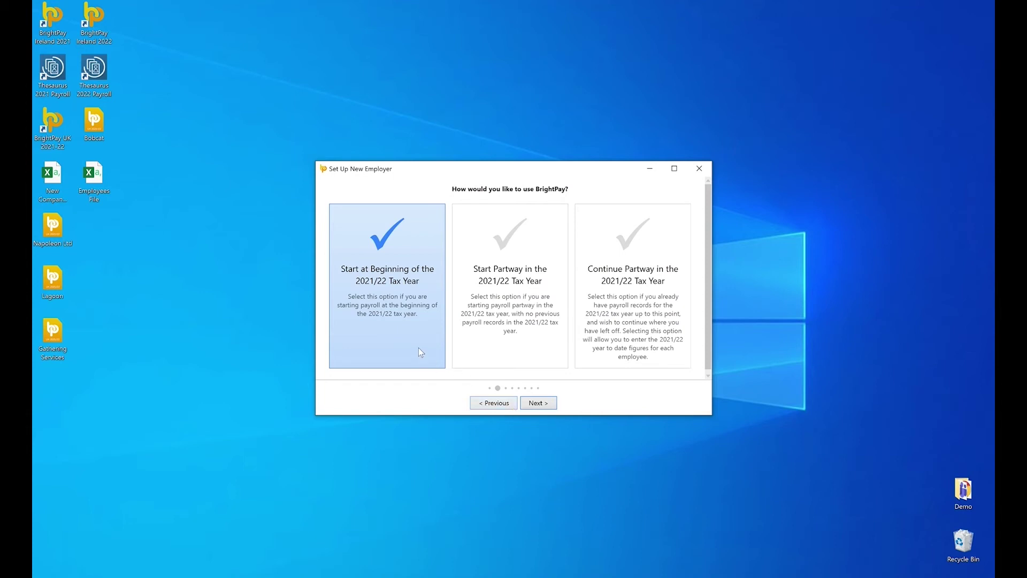
click(633, 321)
click(387, 332)
click(578, 366)
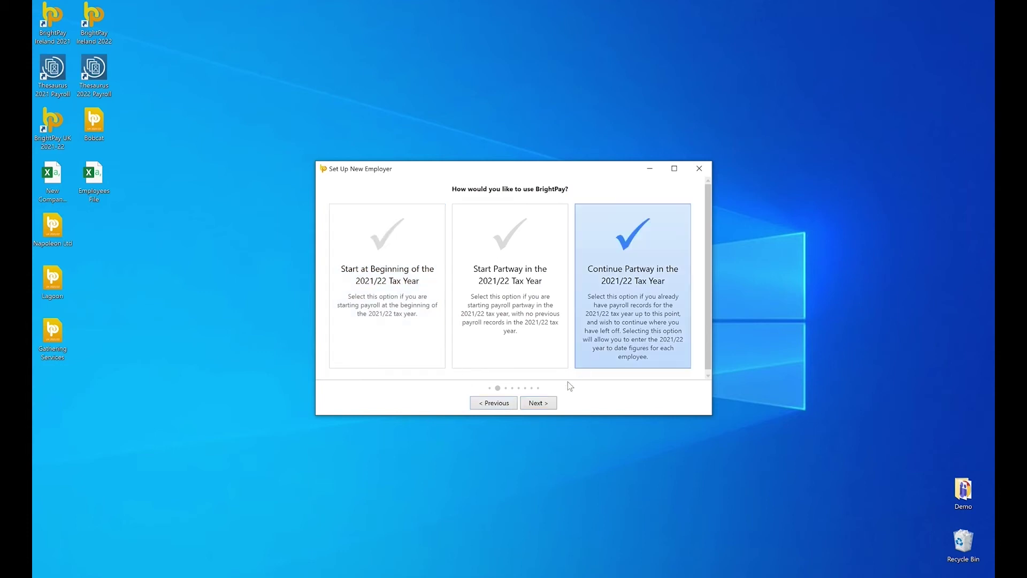
click(543, 407)
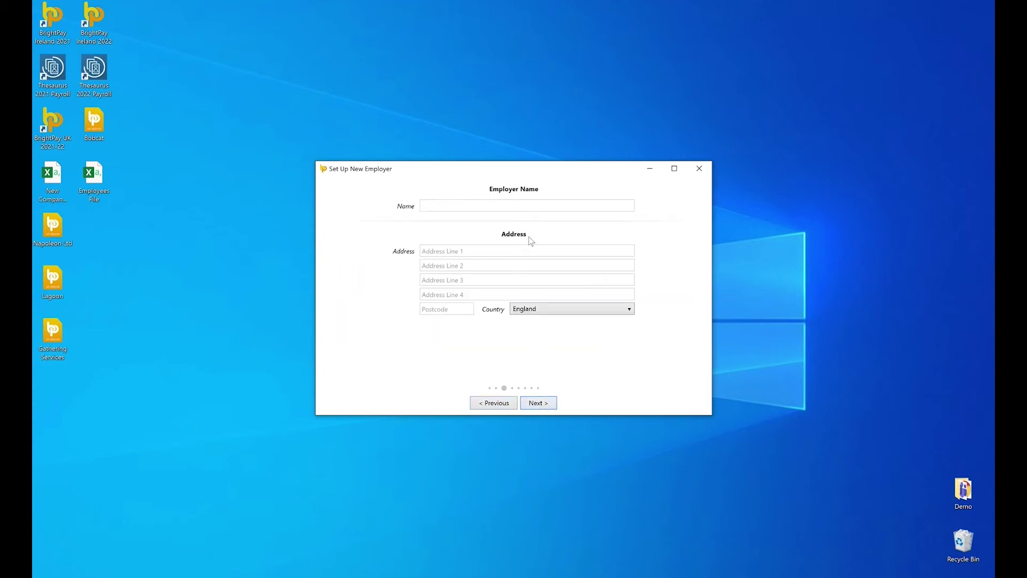
click(532, 208)
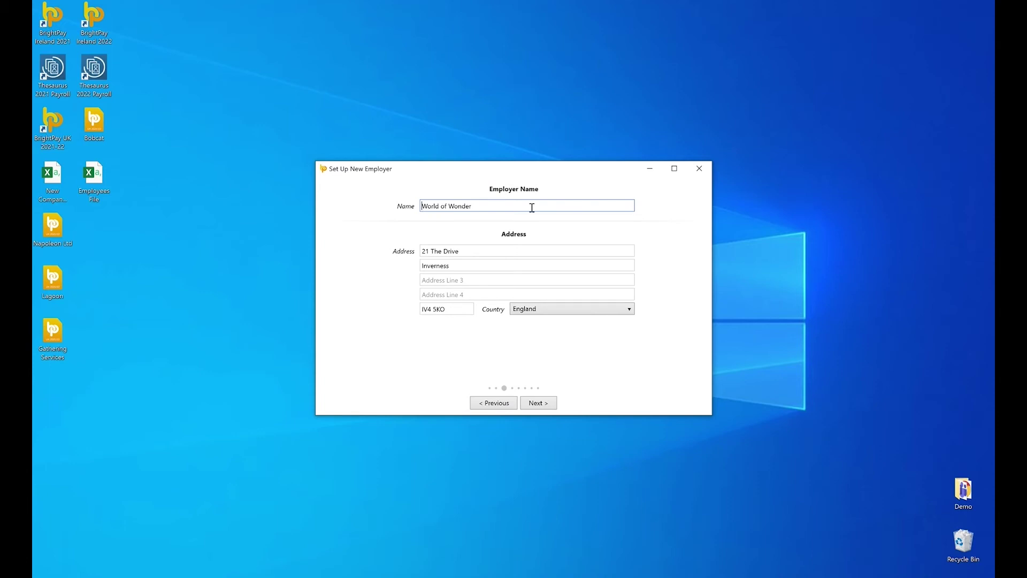
click(538, 403)
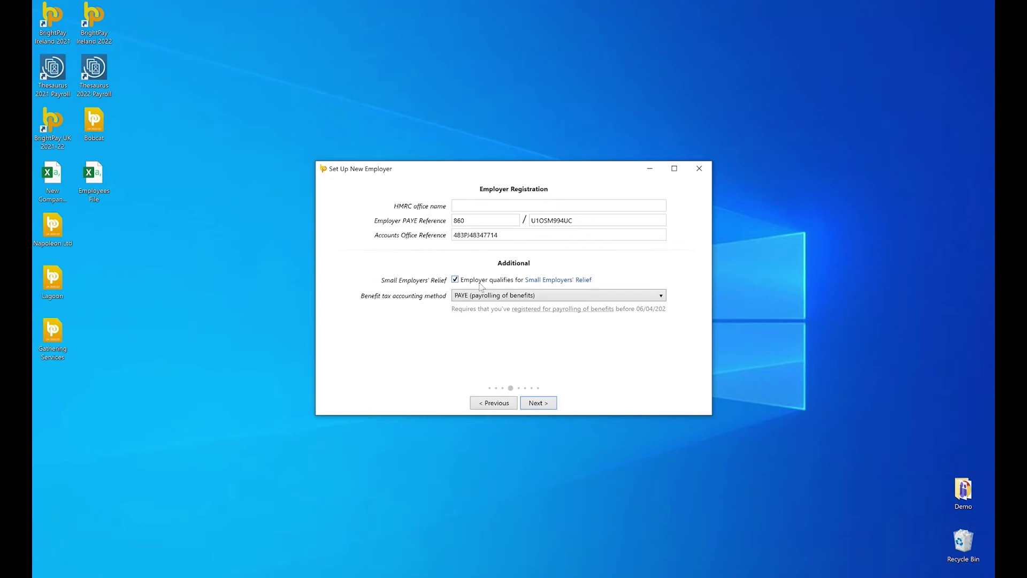
Keep PAYE as the benefit tax accounting method
click(578, 299)
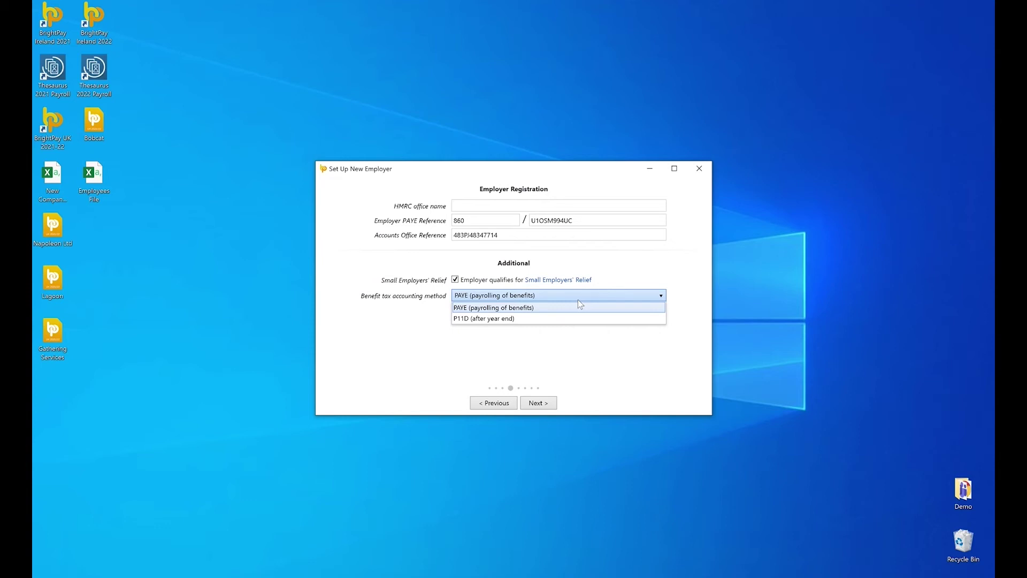
click(579, 311)
click(543, 405)
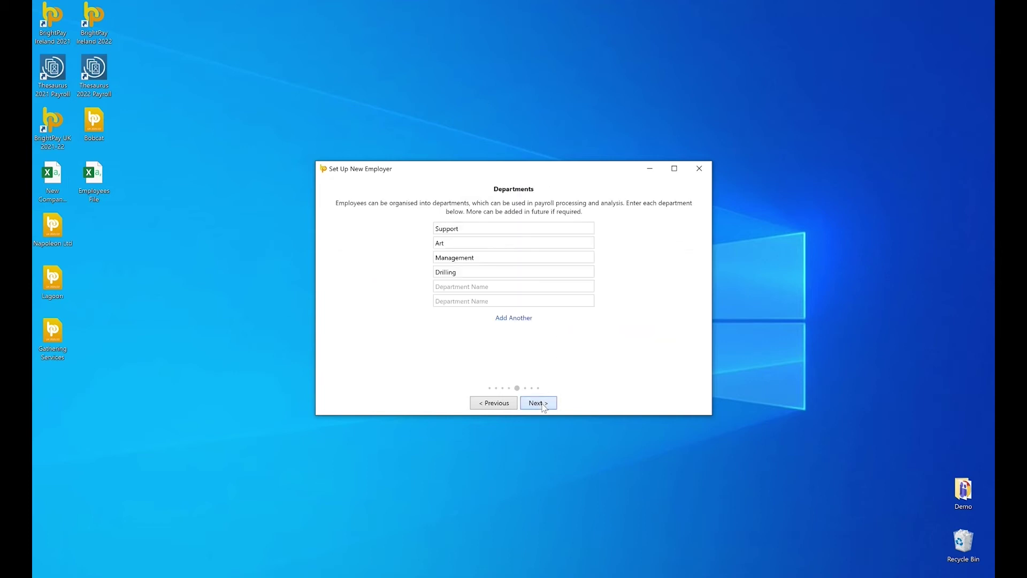
Add Sales and Marketing to the department names
click(538, 287)
text(Sales)
key(Tab)
text(Marketing)
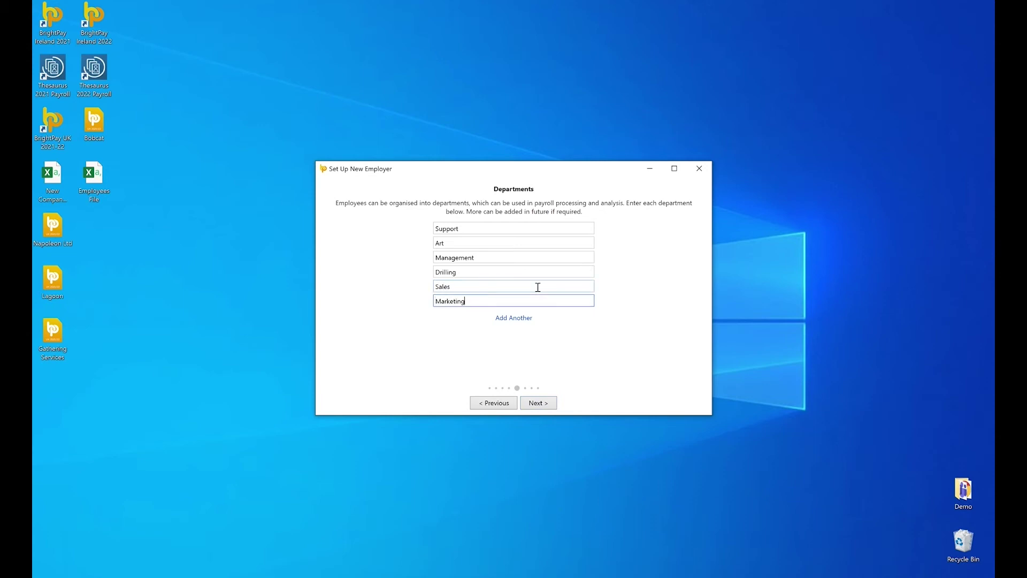
click(542, 404)
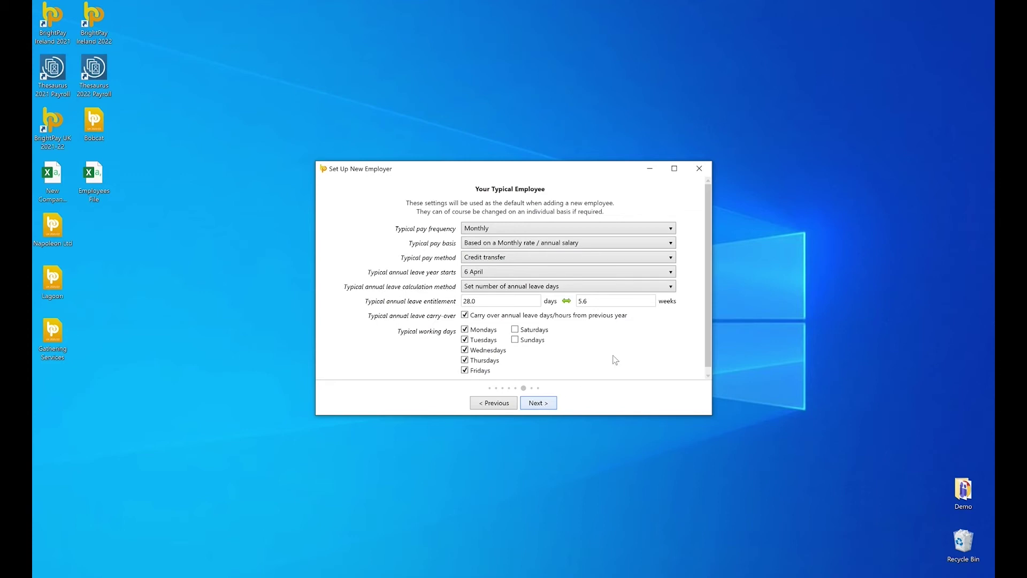
Keep typical employee defaults: monthly, salary, credit transfer, set number of leave days
click(670, 232)
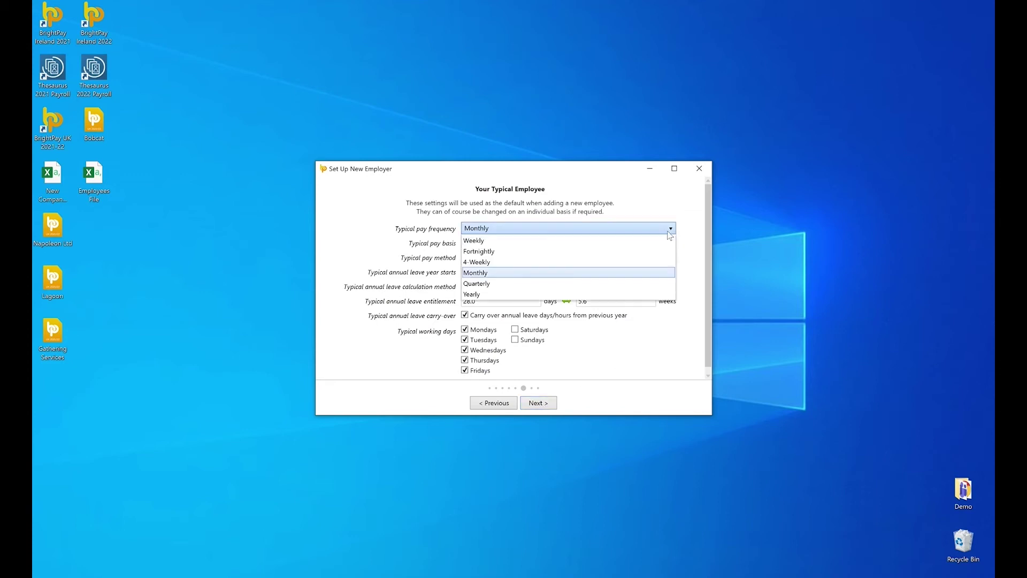
click(668, 231)
click(671, 248)
click(672, 249)
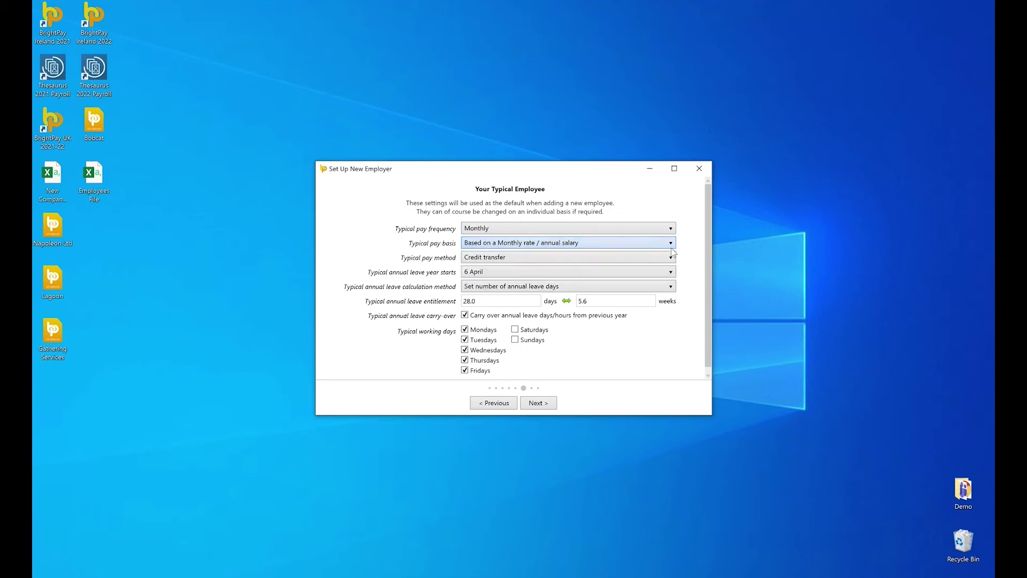
click(672, 258)
click(671, 258)
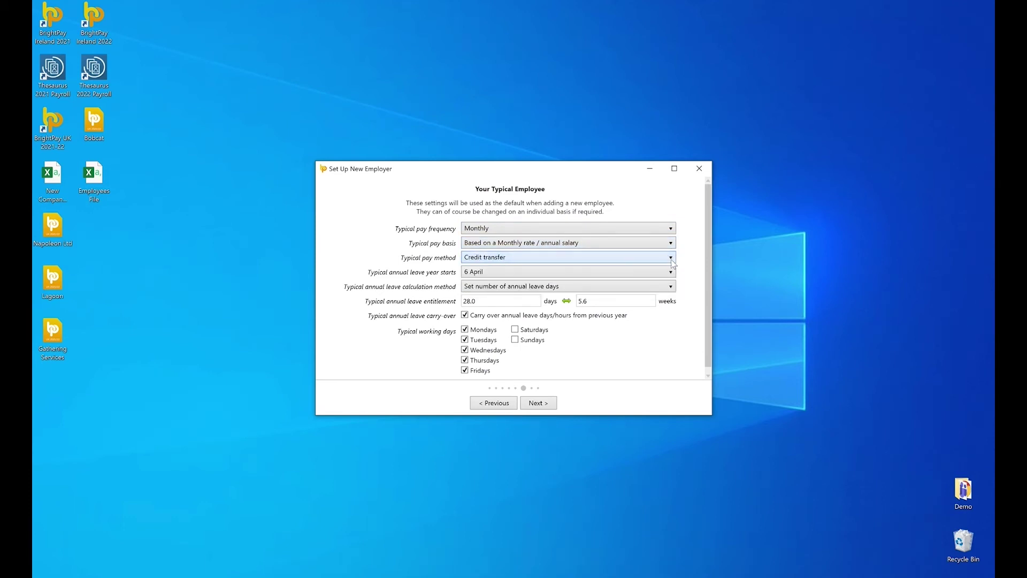
click(672, 286)
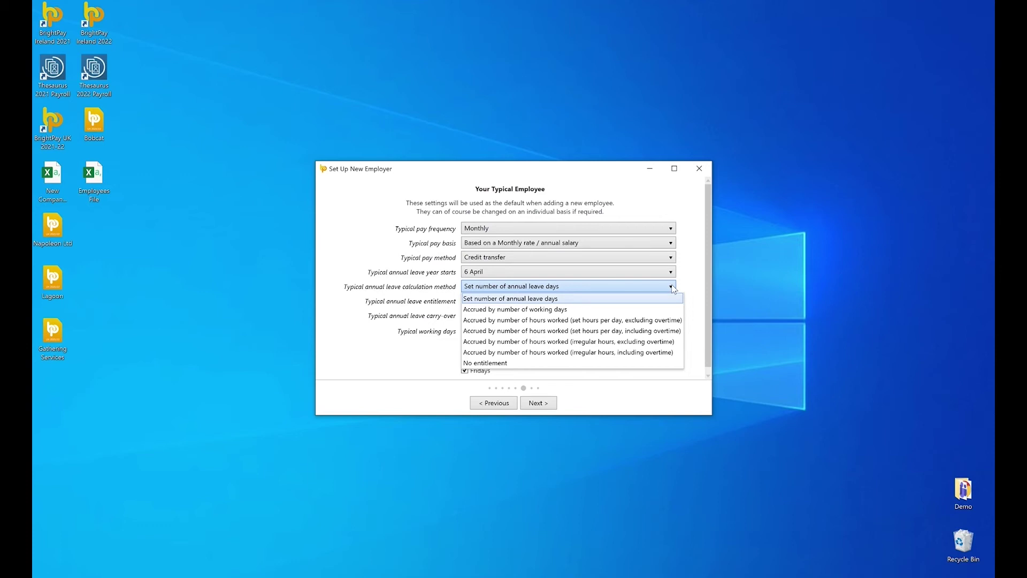
click(672, 287)
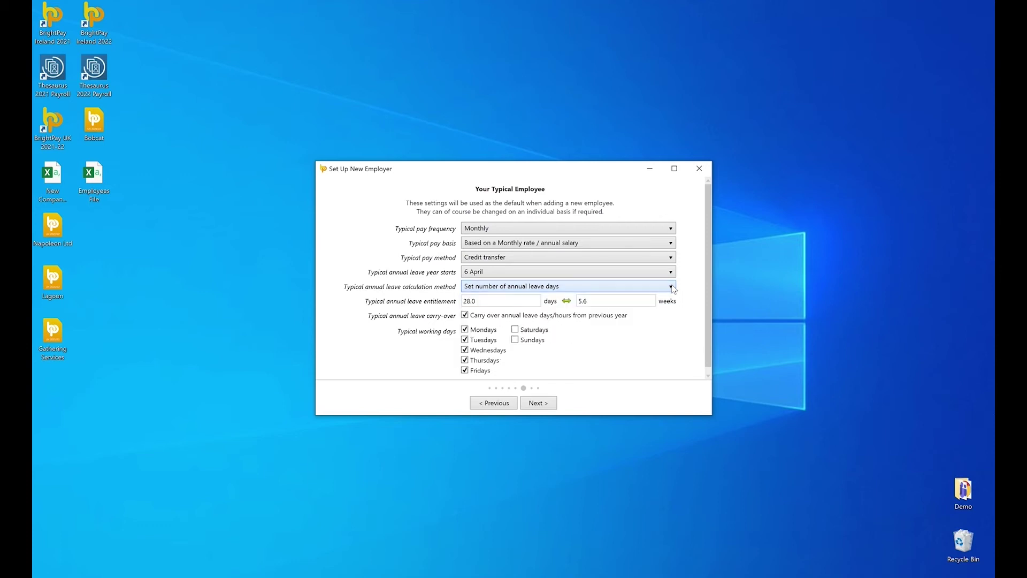
click(541, 406)
State staff were employed before 2021/22 and set next re-enrolment to 1 April 2022
click(599, 260)
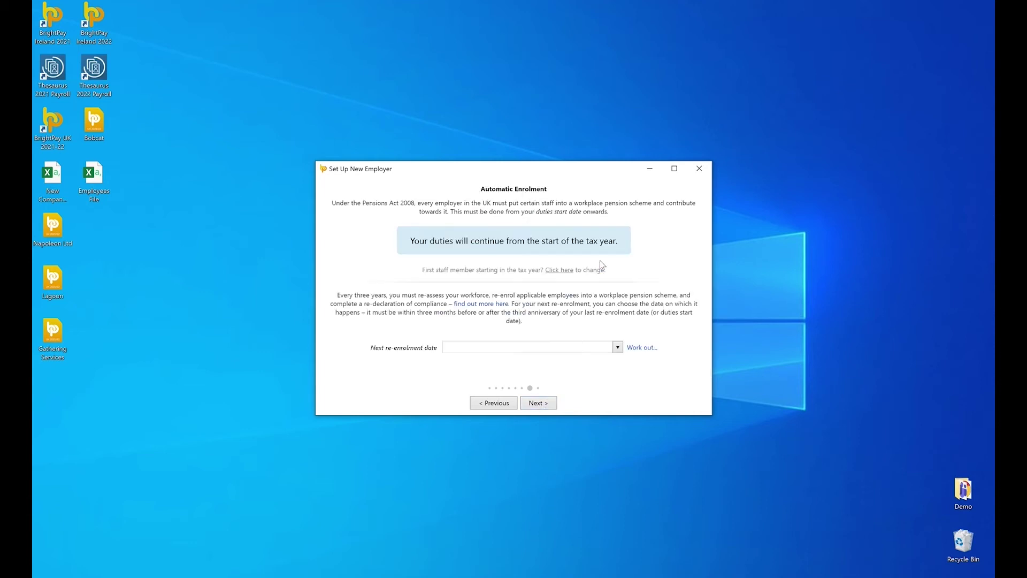
click(618, 347)
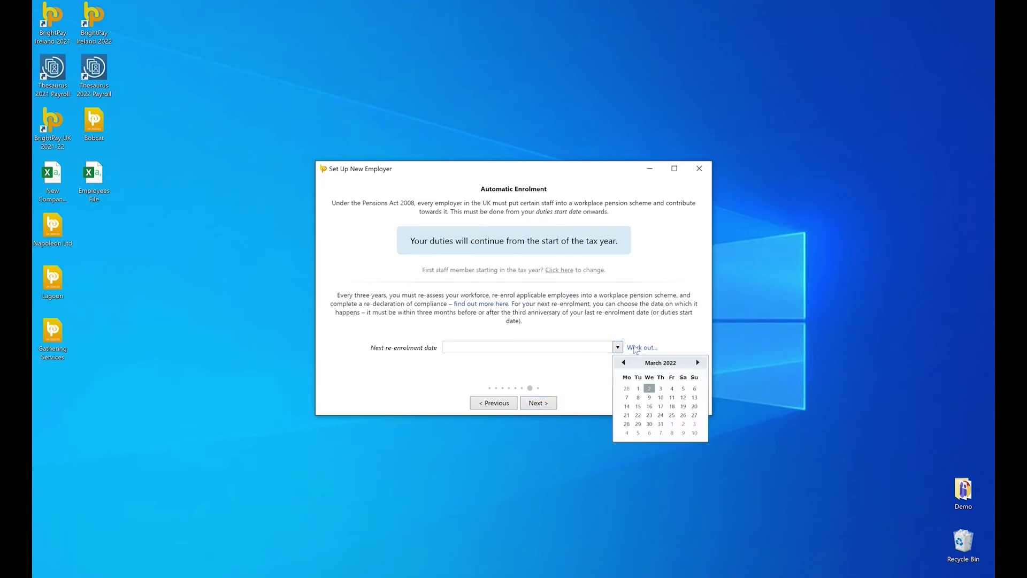
click(697, 362)
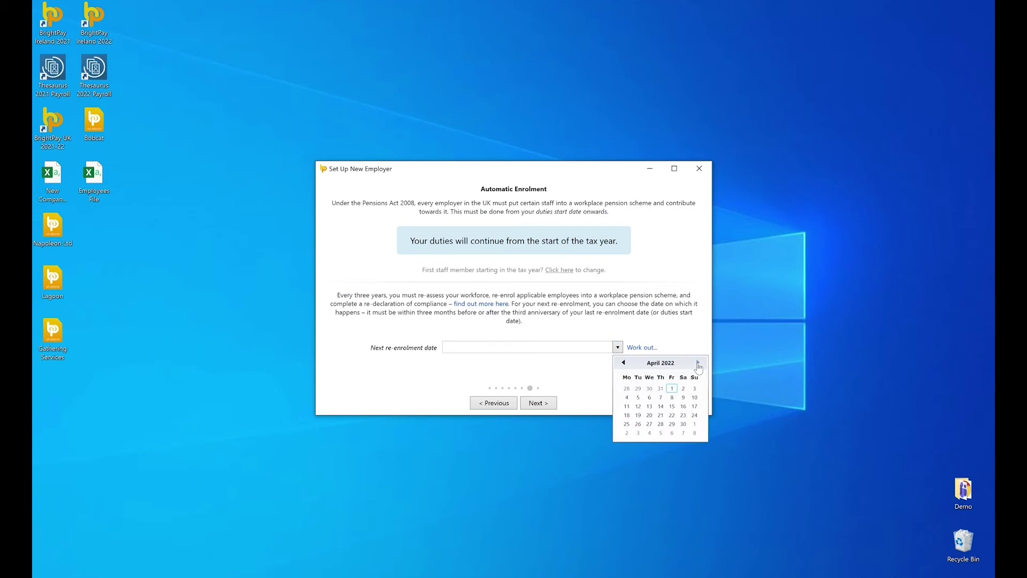
click(675, 391)
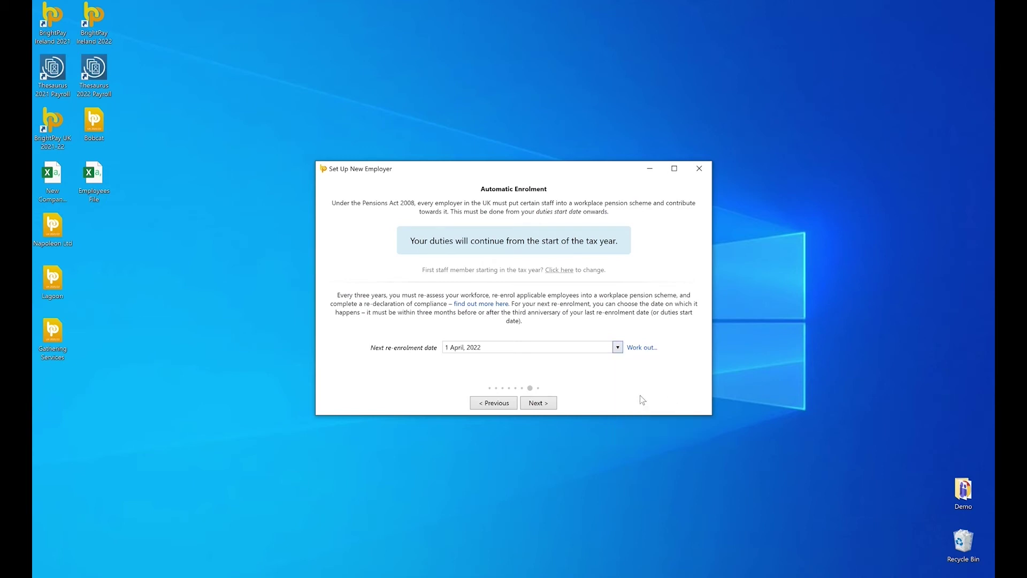
click(538, 403)
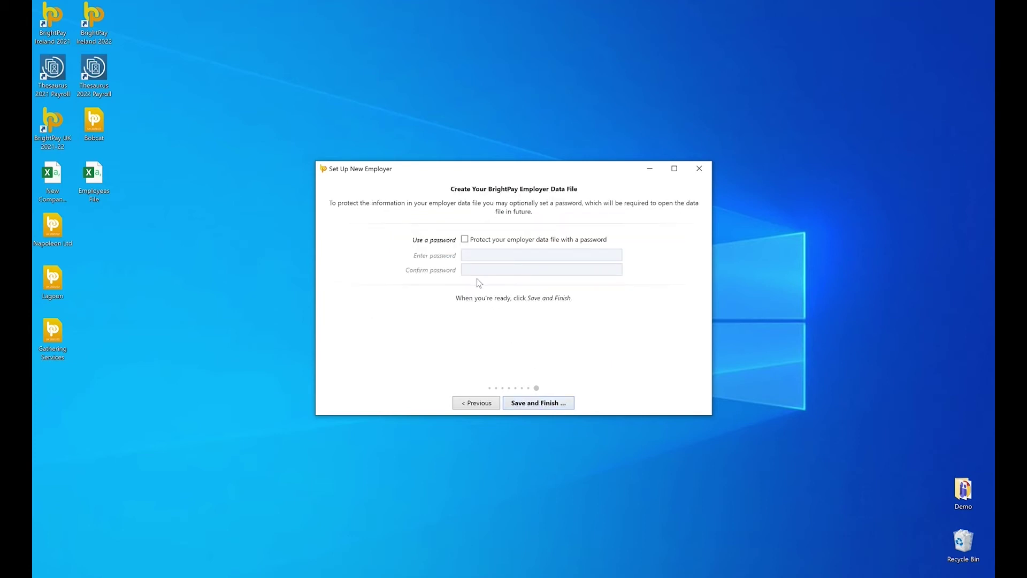
Protect the employer data file with a confirmed password and finish setup
click(464, 239)
click(469, 255)
text(1234)
key(Tab)
text(1234)
click(569, 404)
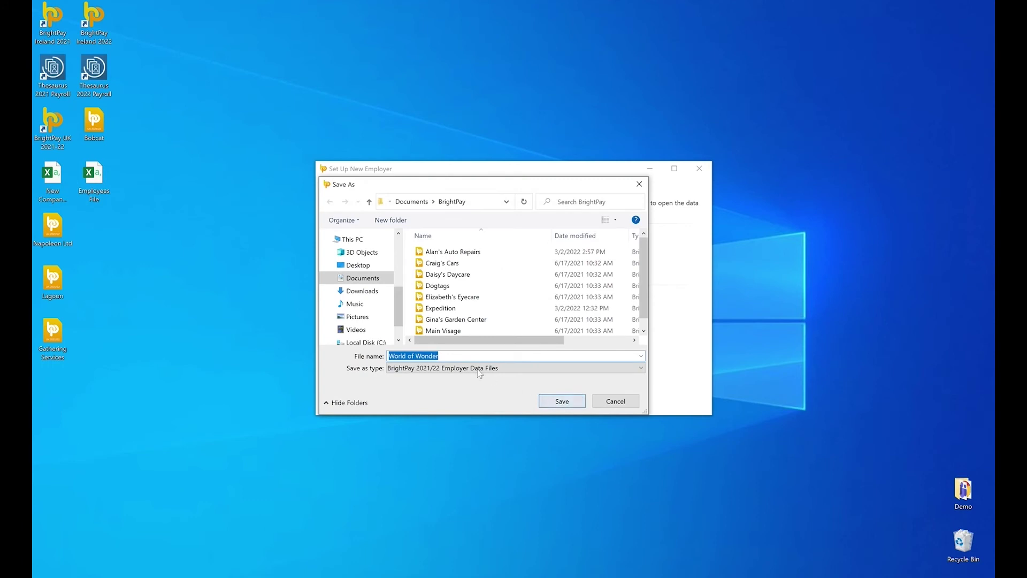
Save the World of Wonder data file to the Desktop
click(363, 268)
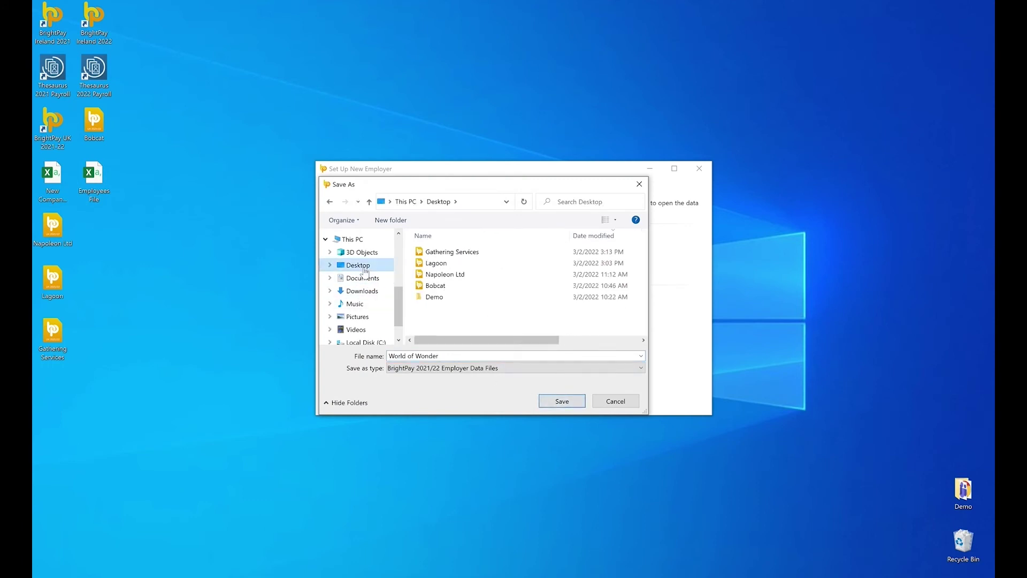
scroll(364, 271, up, 1)
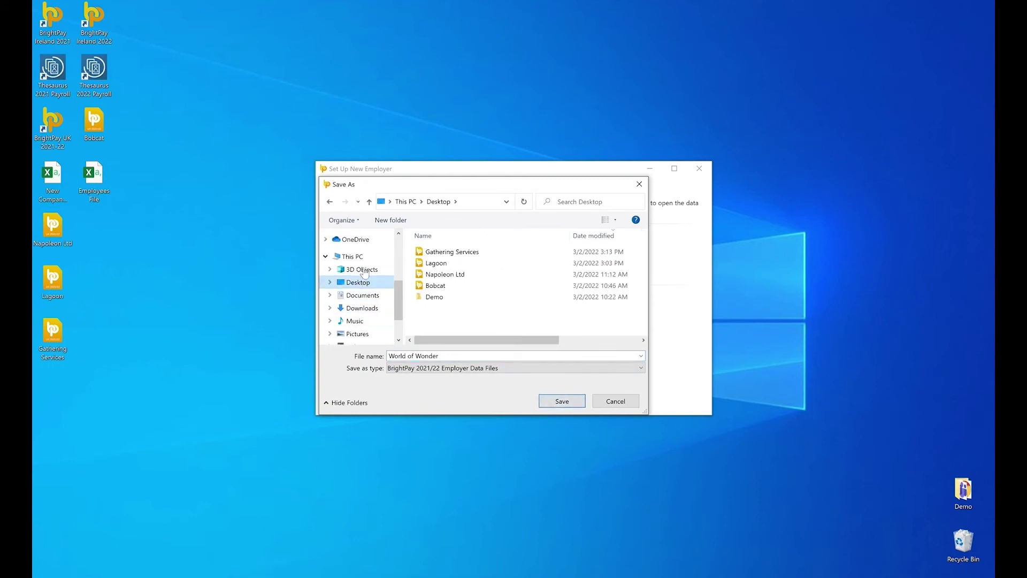
click(356, 241)
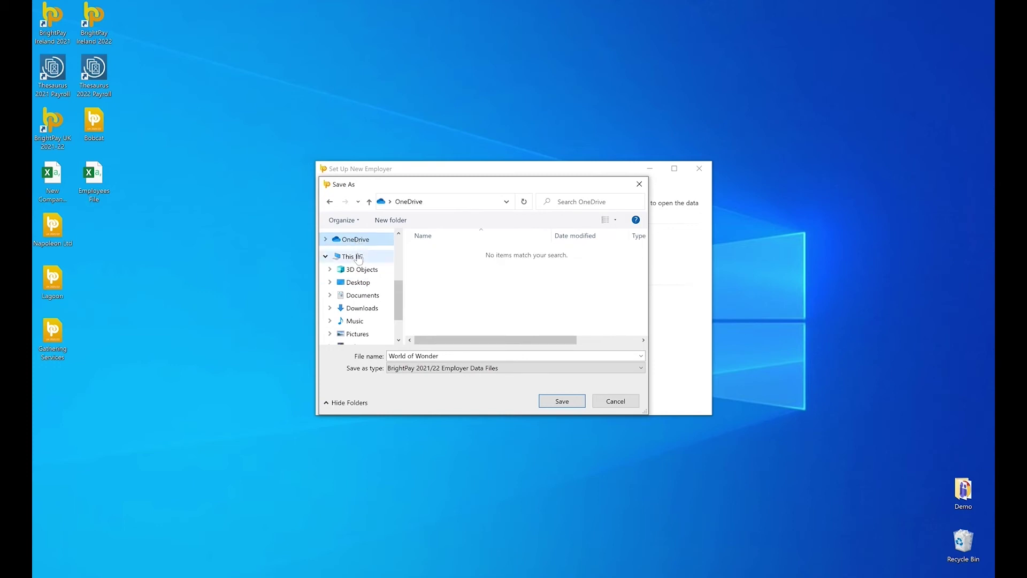
click(367, 286)
click(564, 400)
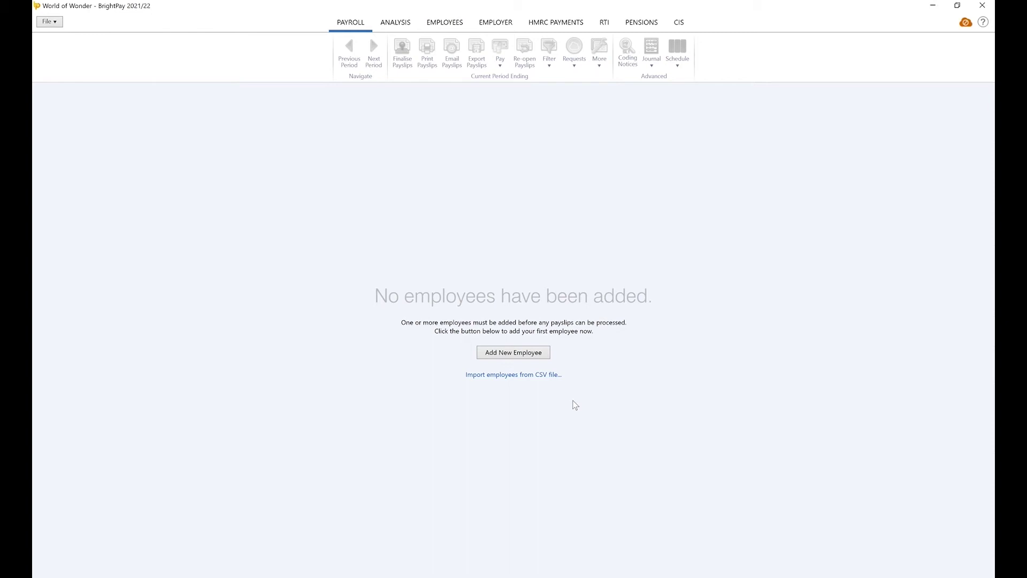
Choose the employees CSV file to import into World of Wonder
click(523, 354)
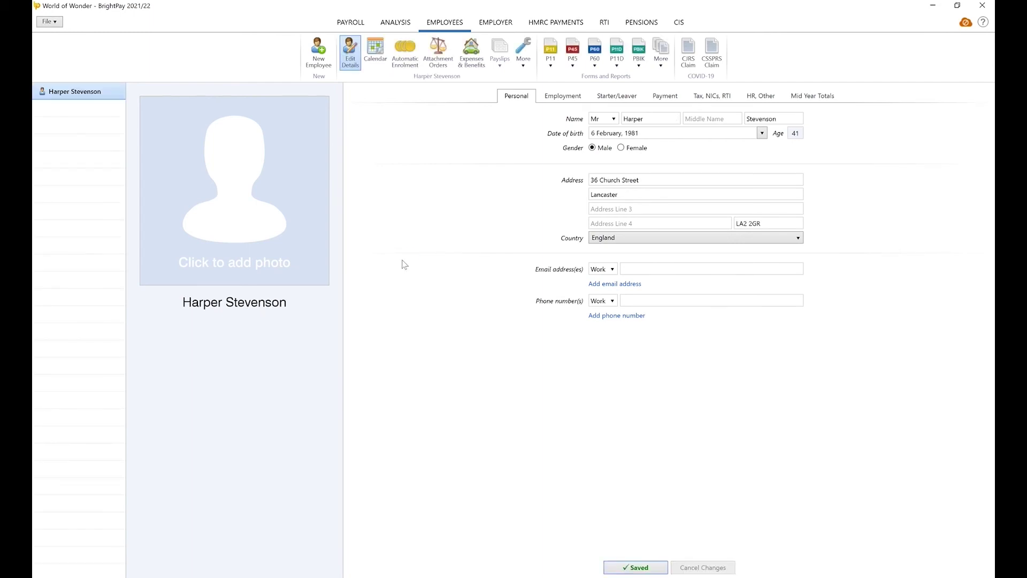
click(55, 23)
mouse_move(70, 88)
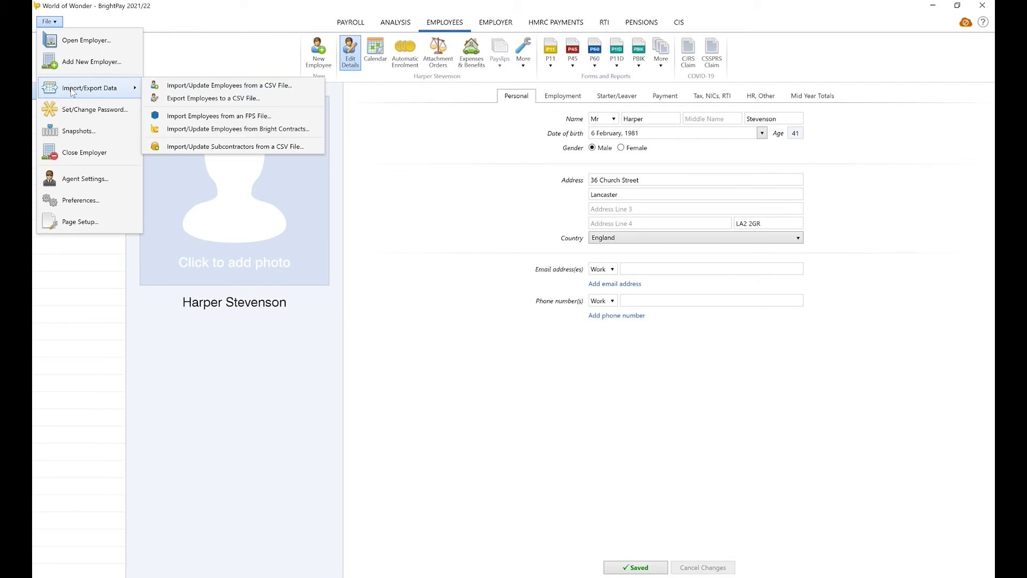
click(158, 84)
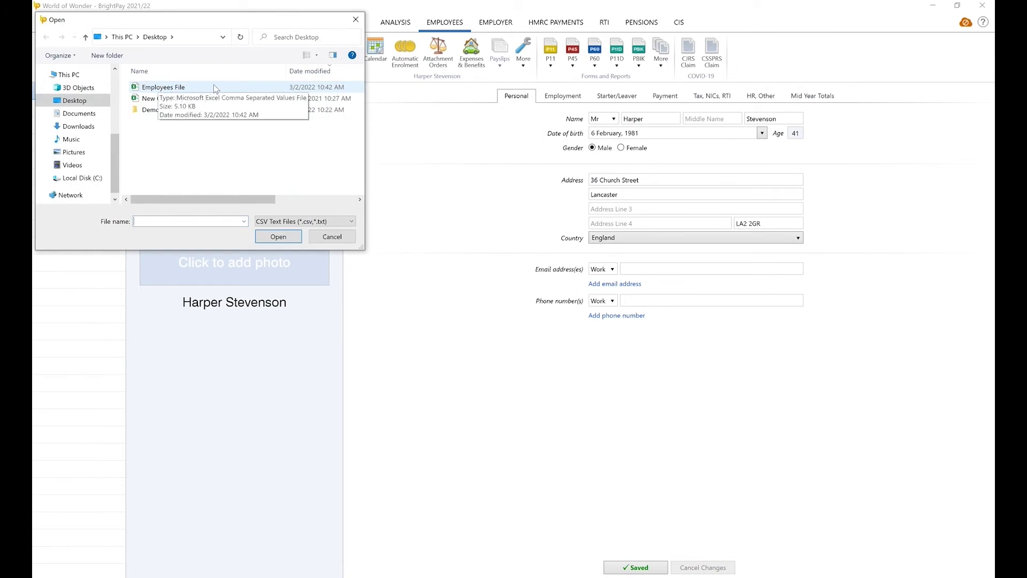
click(242, 86)
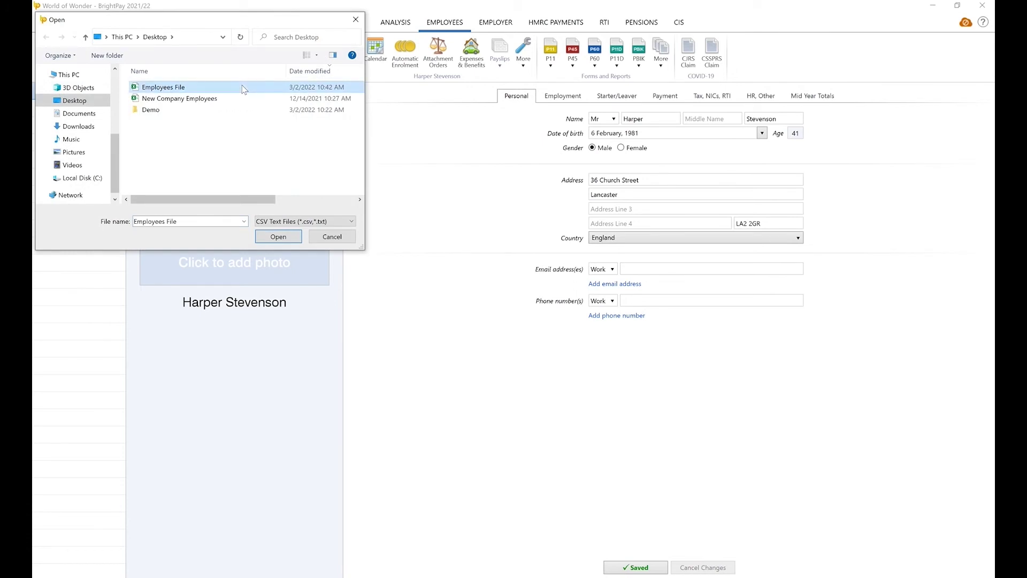
click(271, 241)
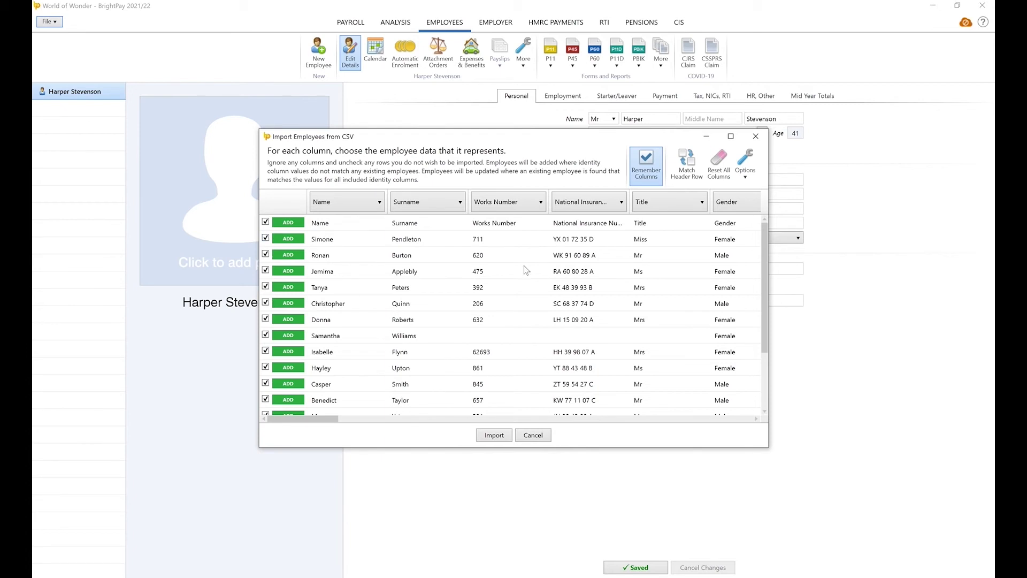
Match columns to the header row and import the sixteen employees
click(687, 170)
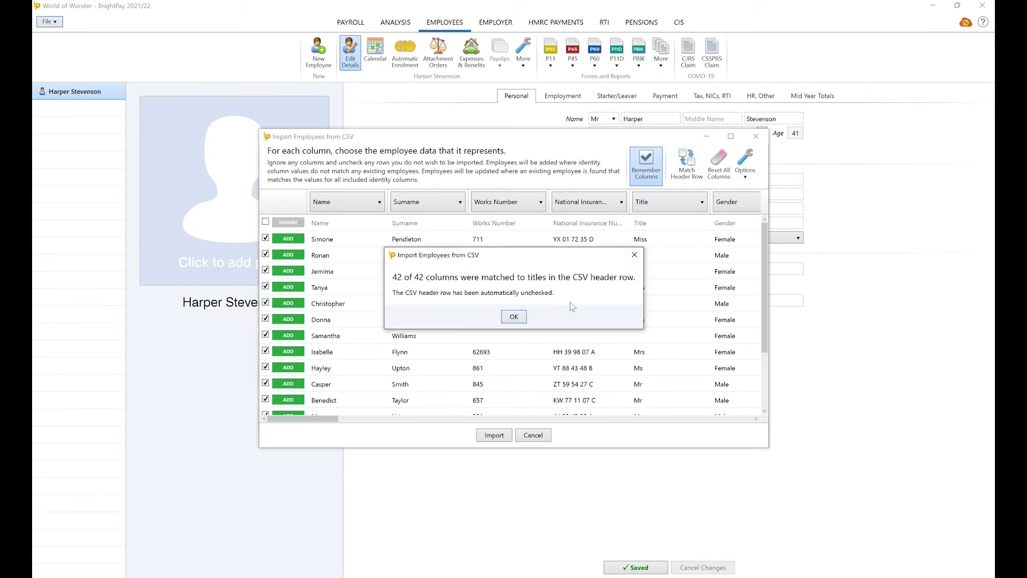
click(514, 317)
click(502, 438)
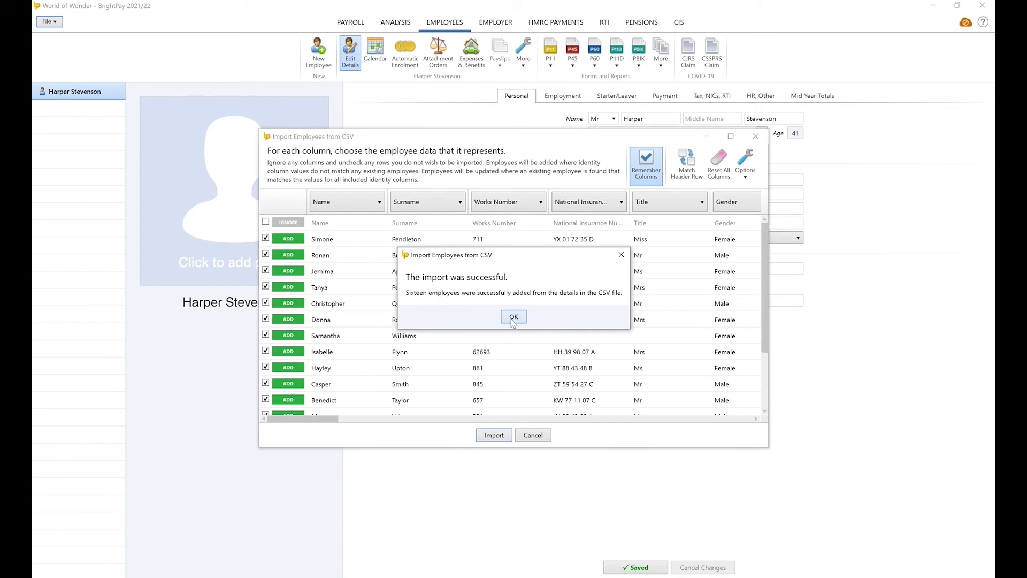
click(513, 317)
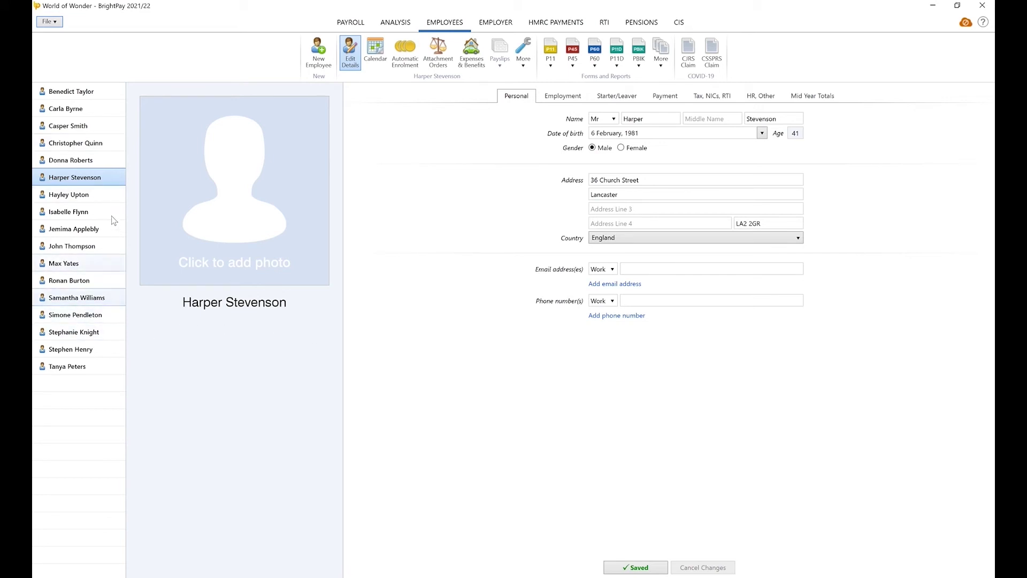
click(110, 132)
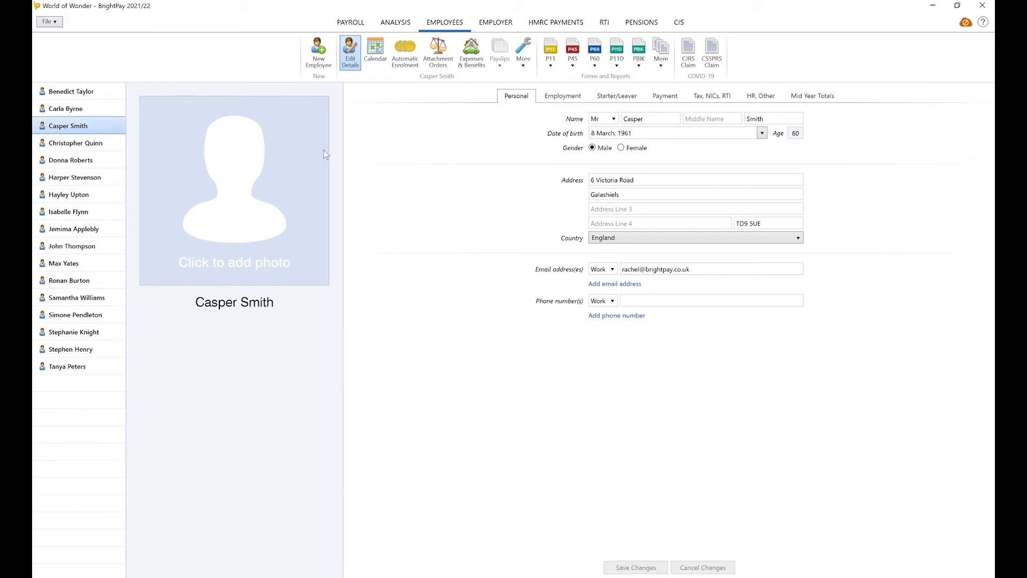
click(556, 100)
click(609, 102)
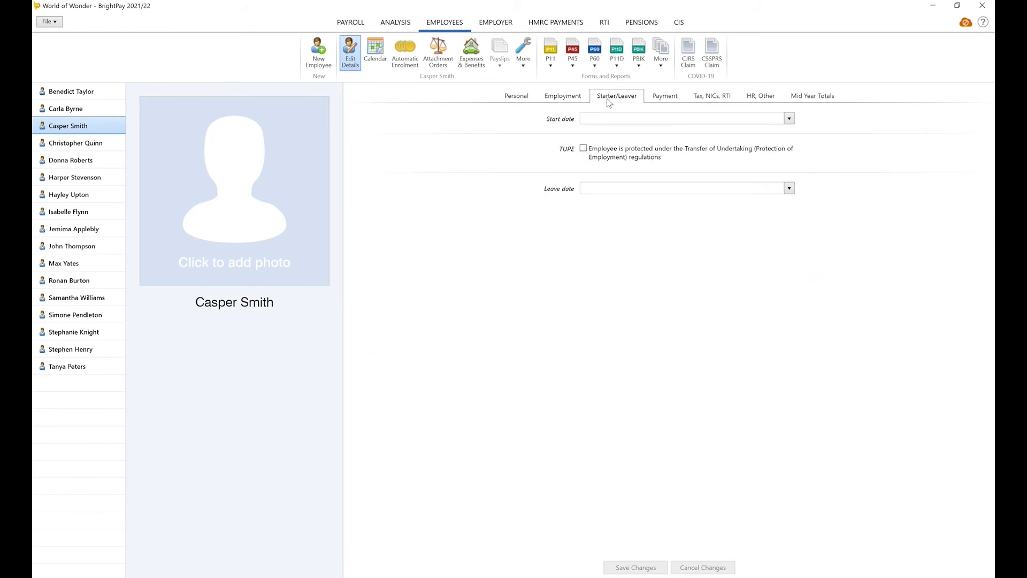
click(663, 102)
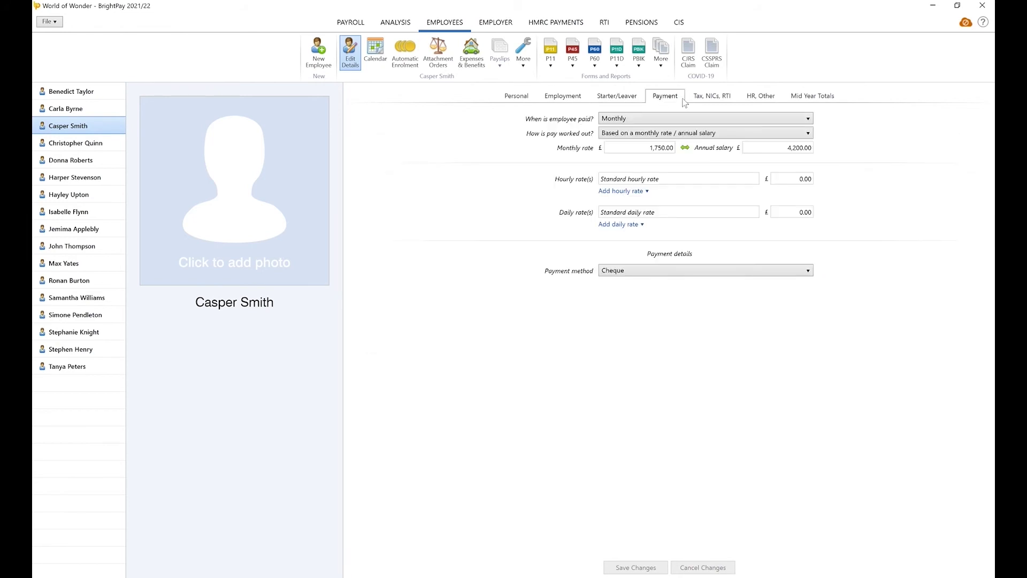
click(703, 102)
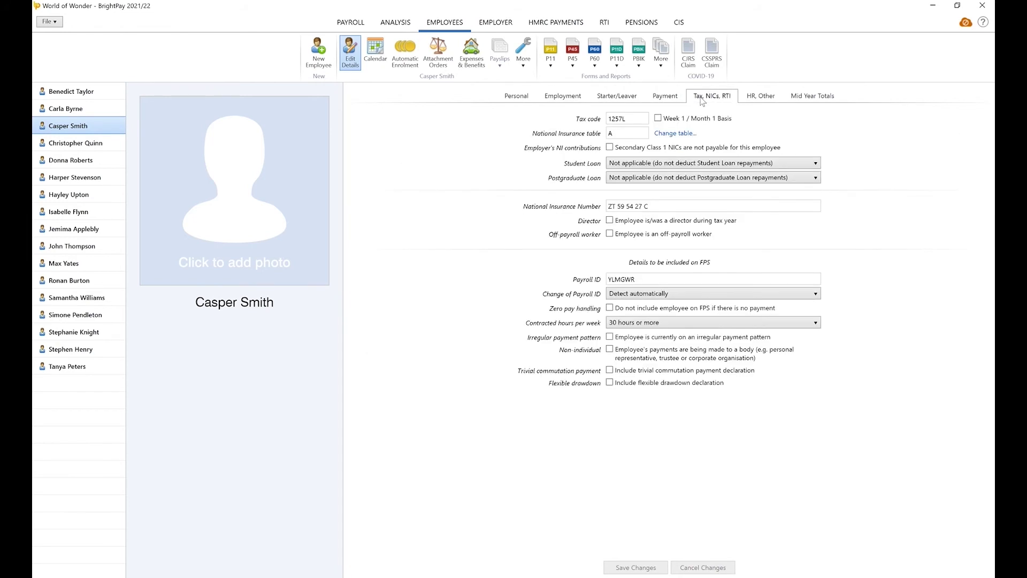
click(758, 102)
click(795, 101)
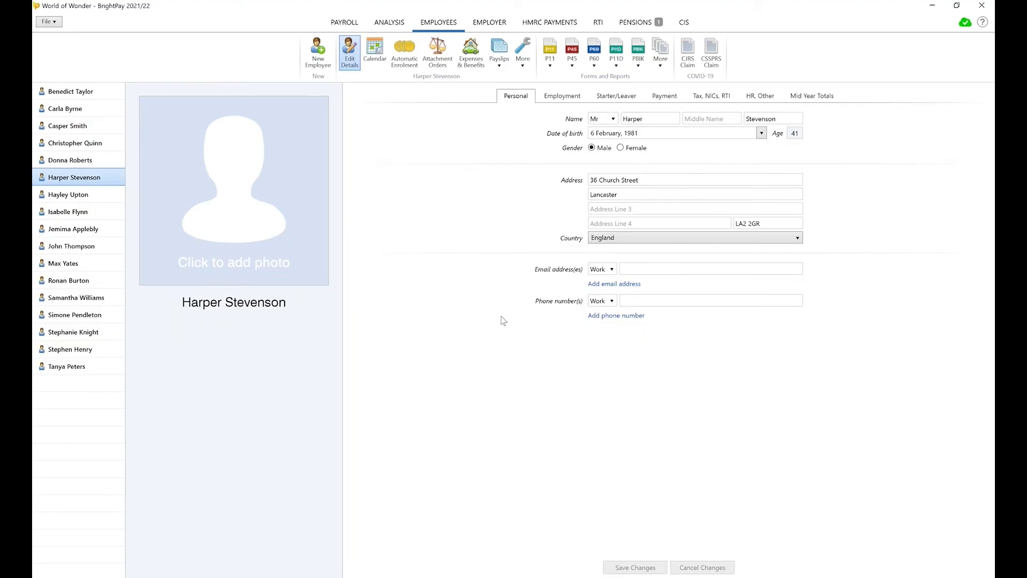
click(47, 22)
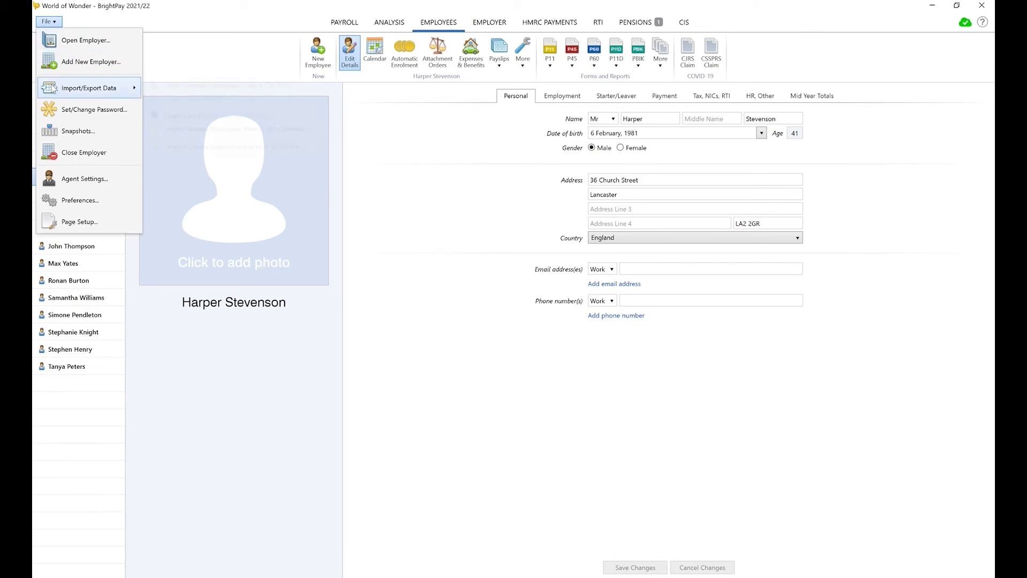
mouse_move(56, 88)
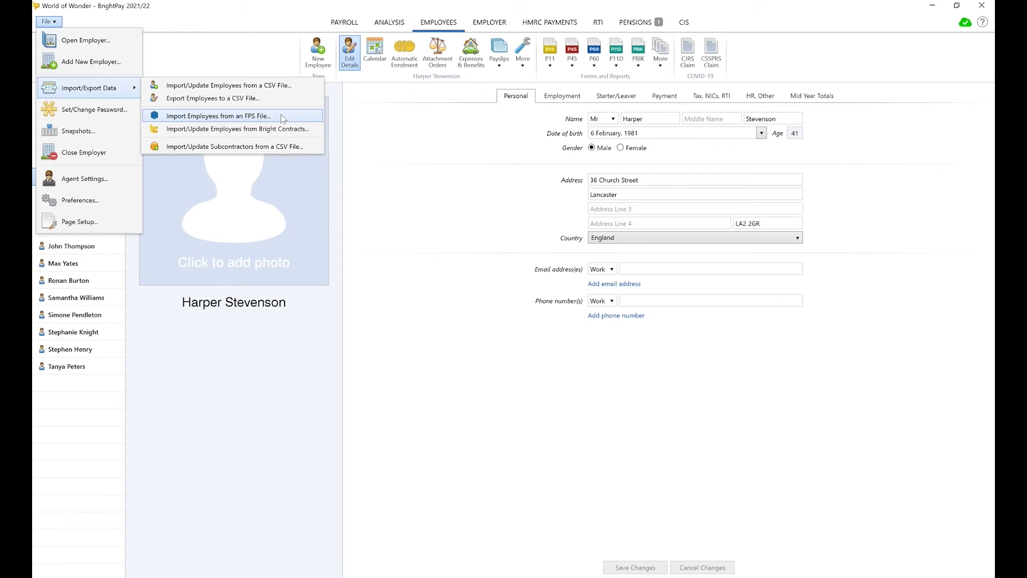
click(375, 131)
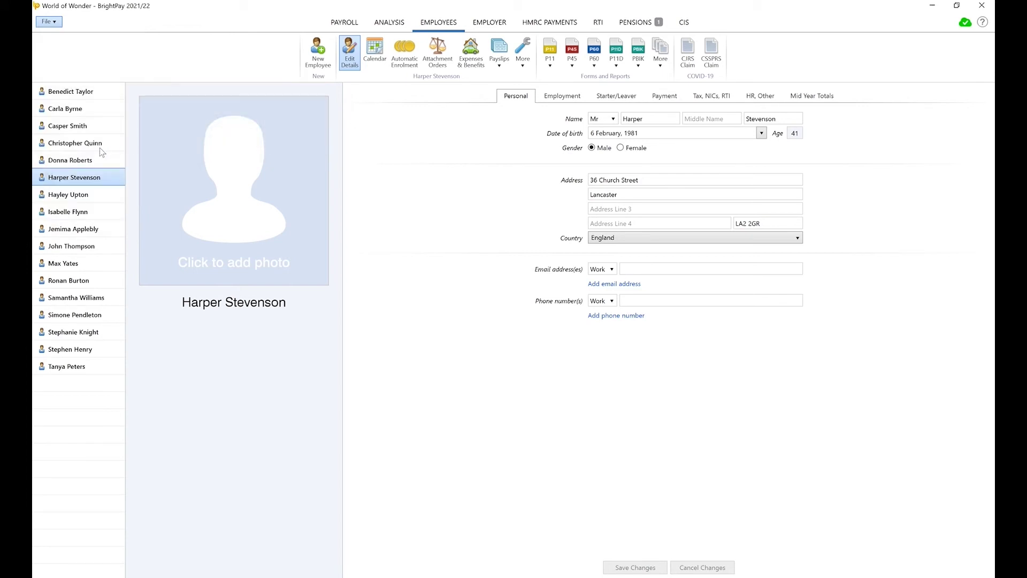
click(75, 128)
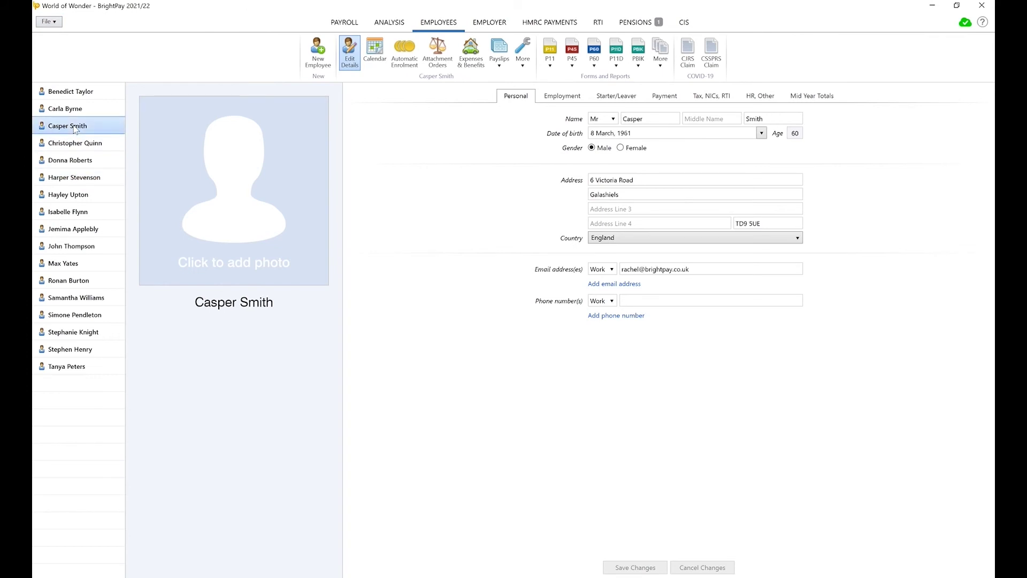
click(98, 145)
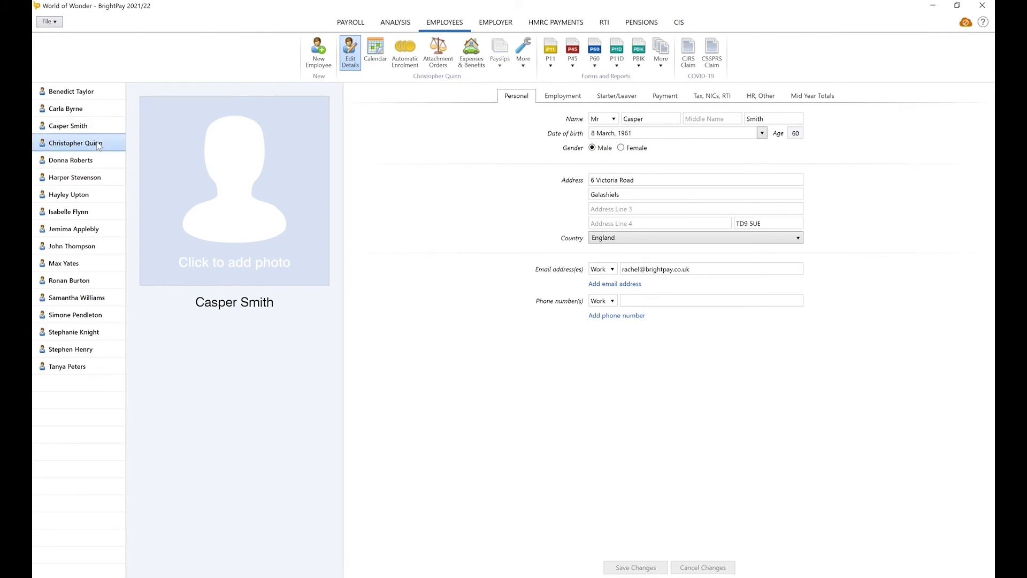
click(544, 99)
click(612, 97)
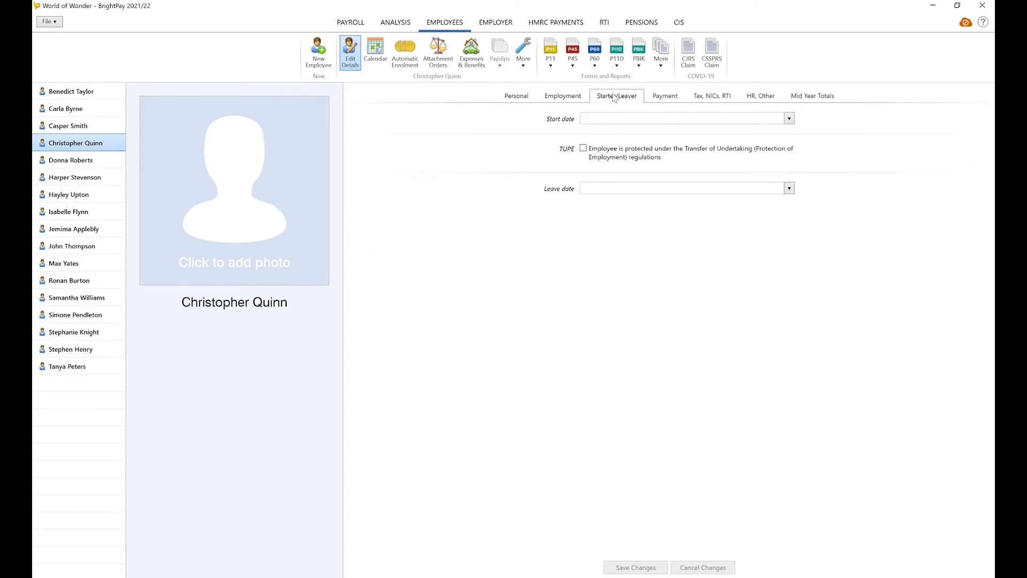
click(660, 98)
click(703, 100)
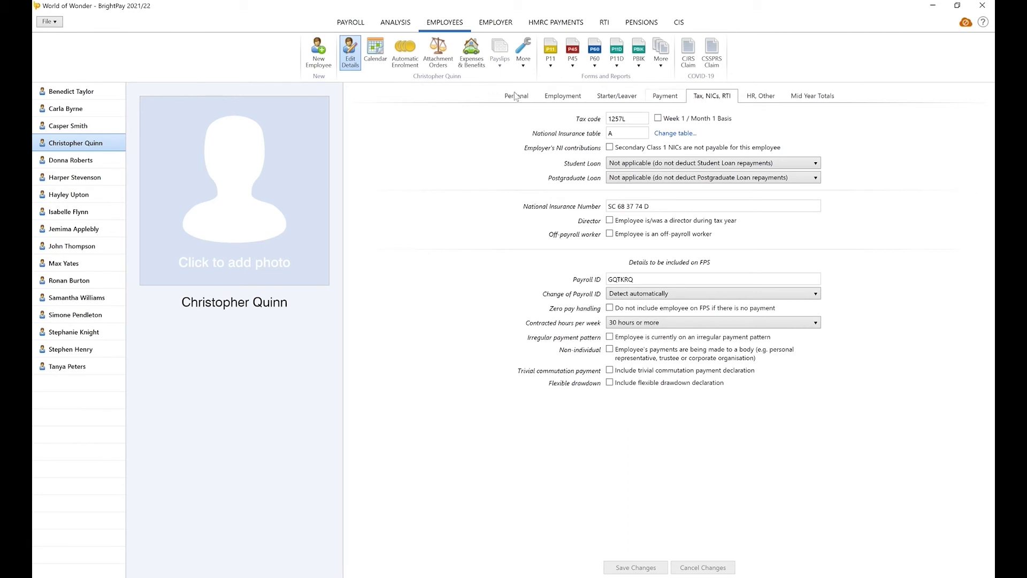
click(350, 22)
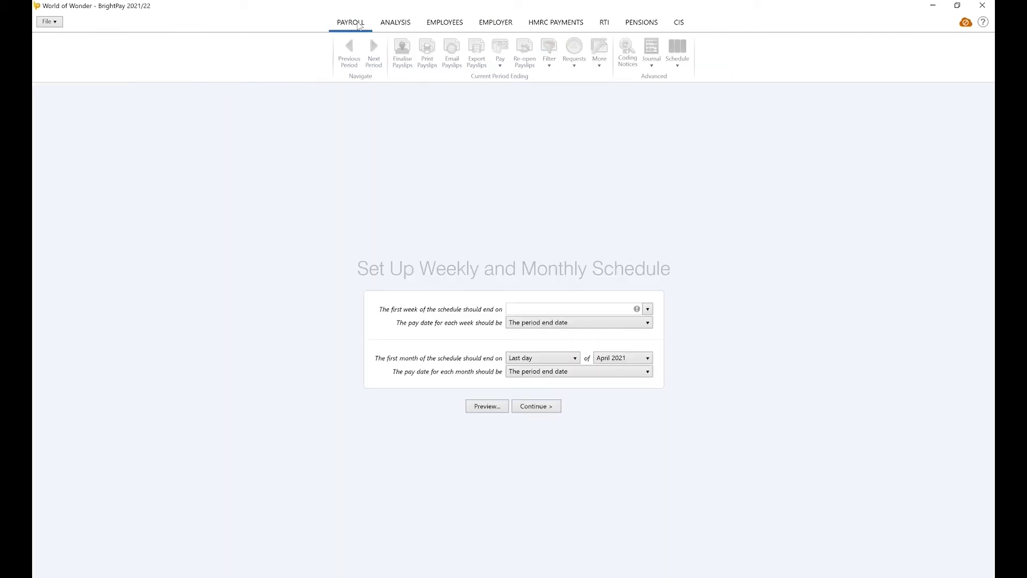
Set the first pay week to end 1 April 2022 and confirm the schedule
click(648, 310)
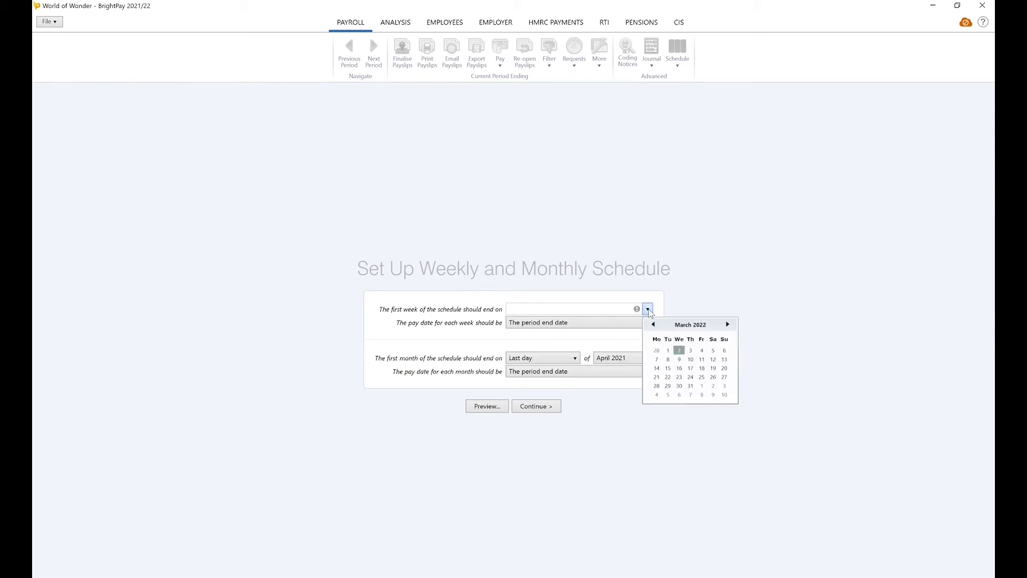
click(728, 325)
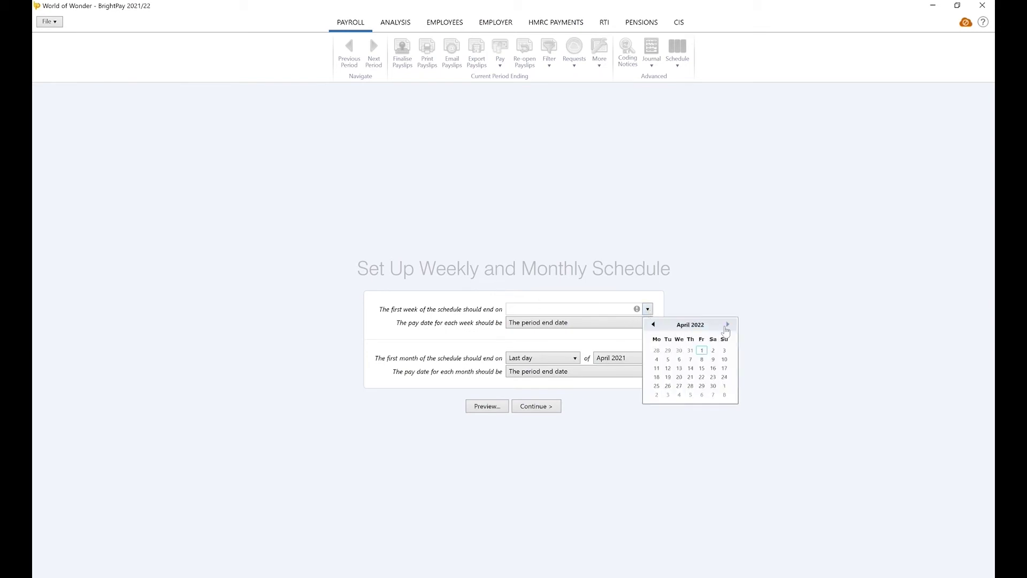
click(701, 350)
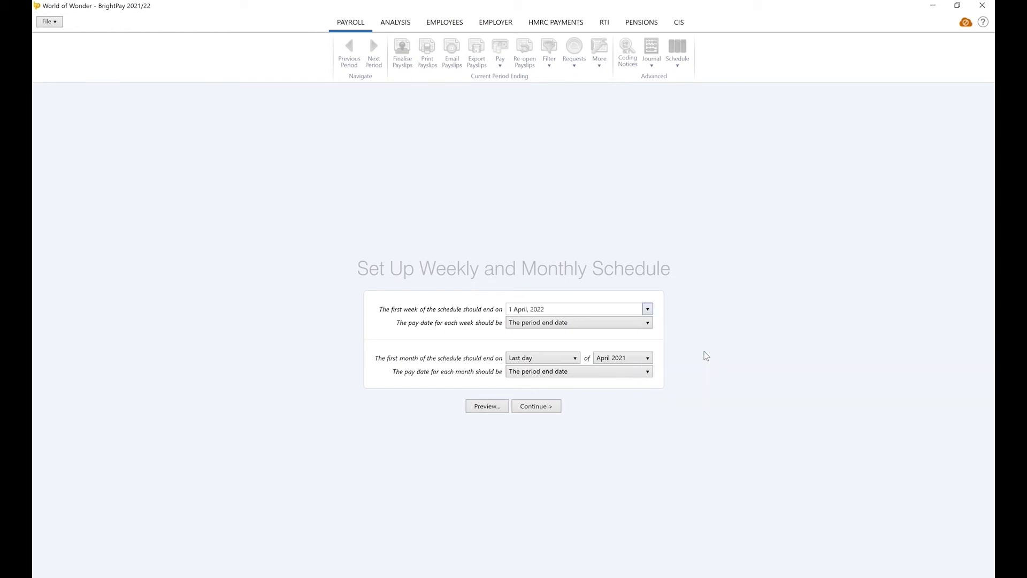
click(535, 405)
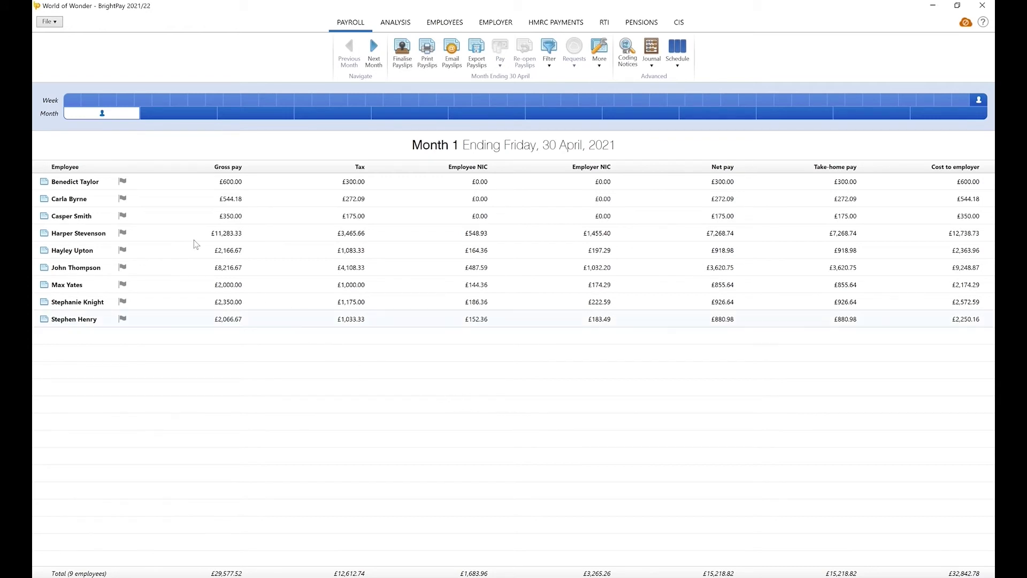
click(145, 199)
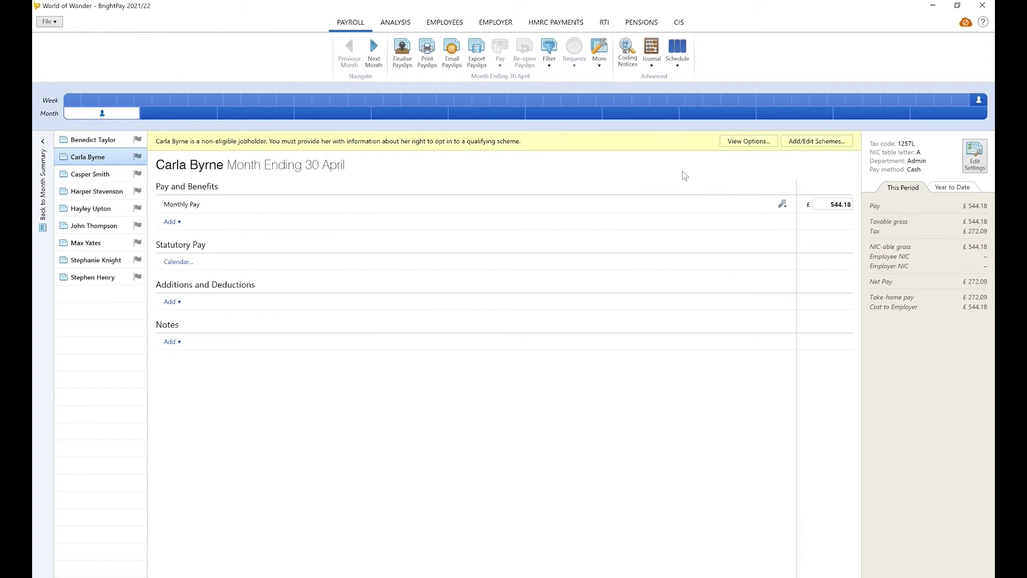
click(808, 141)
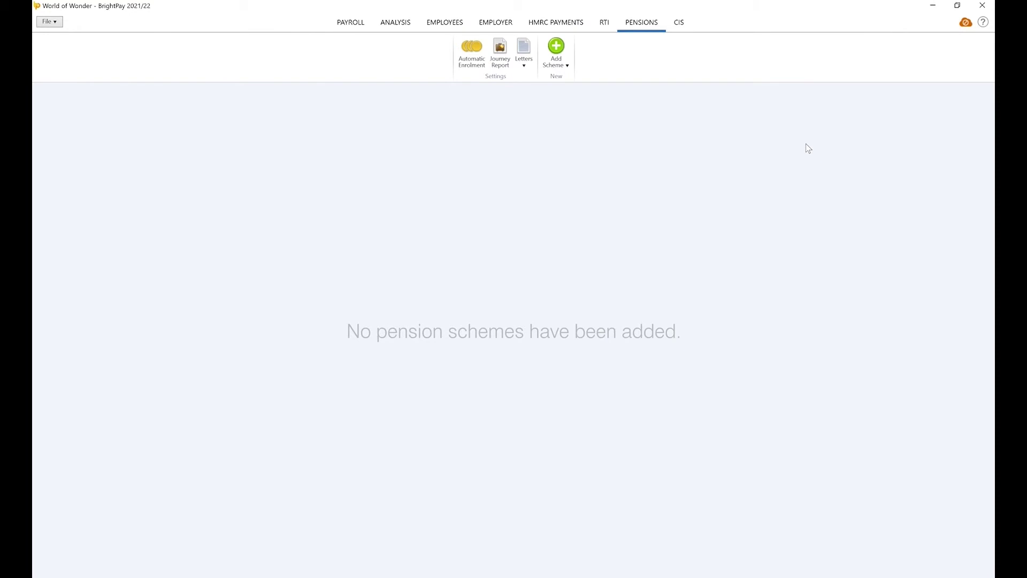
Add a NEST scheme under Automatic Enrolment and select its Employer reference field
click(471, 66)
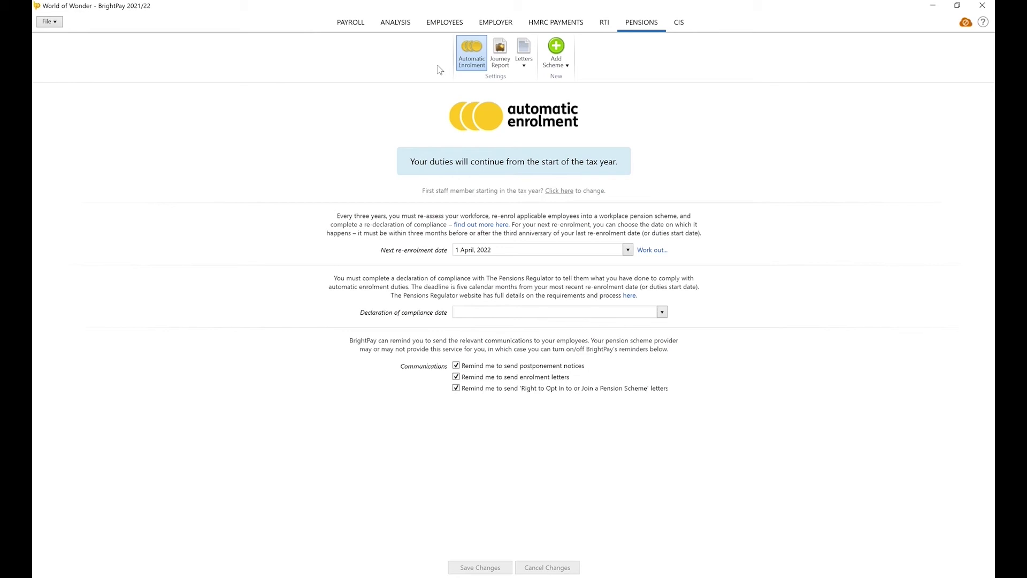
click(563, 69)
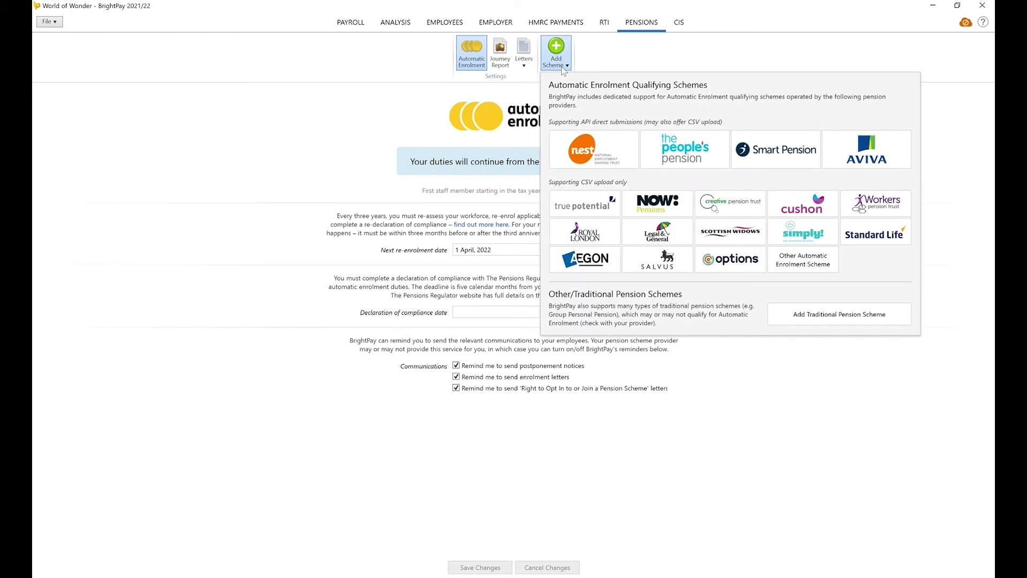
click(601, 147)
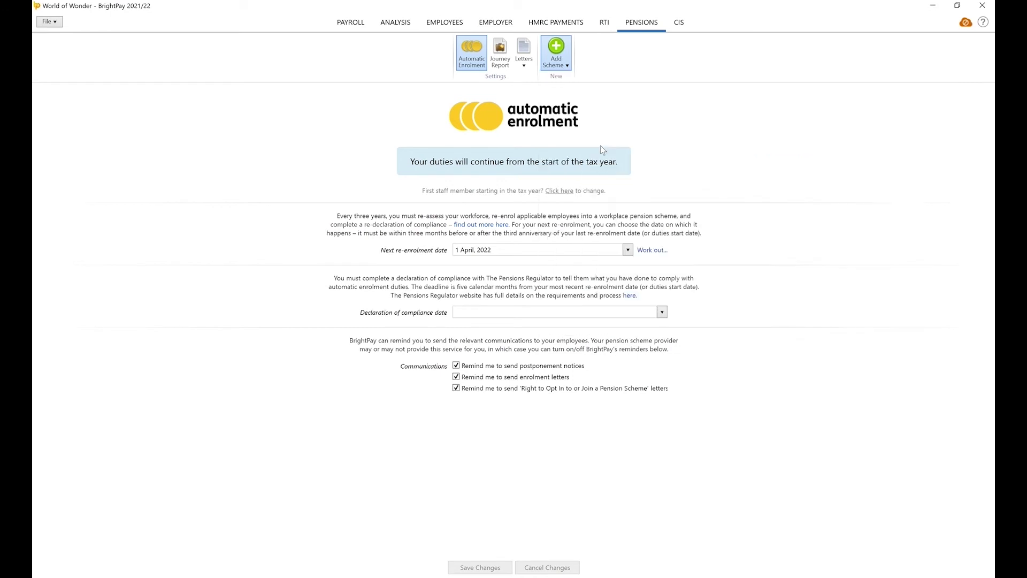
click(589, 199)
Enter the NEST employer reference, keep API integration, and fill in the login username and password
text(EMP123456789)
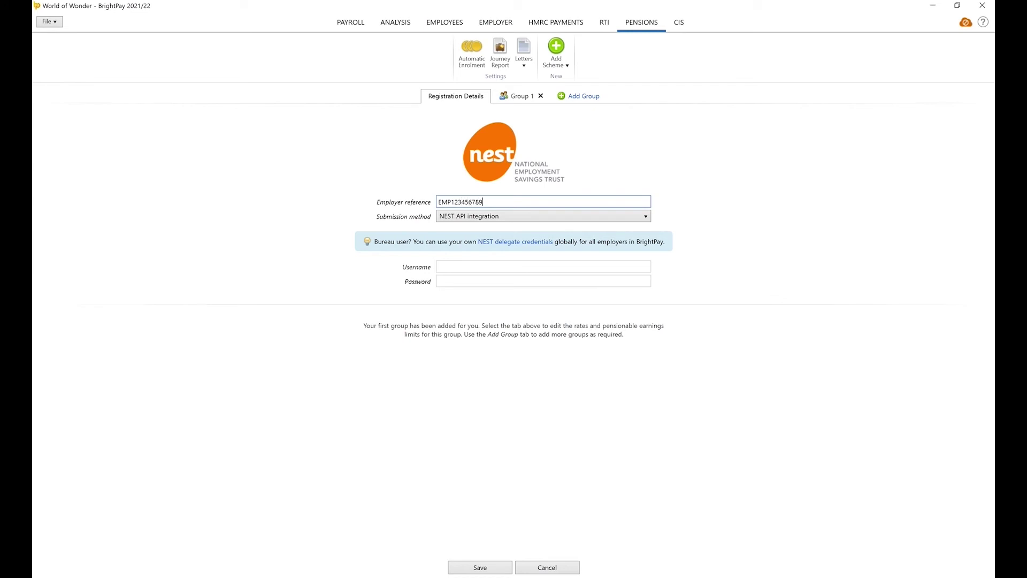
click(592, 216)
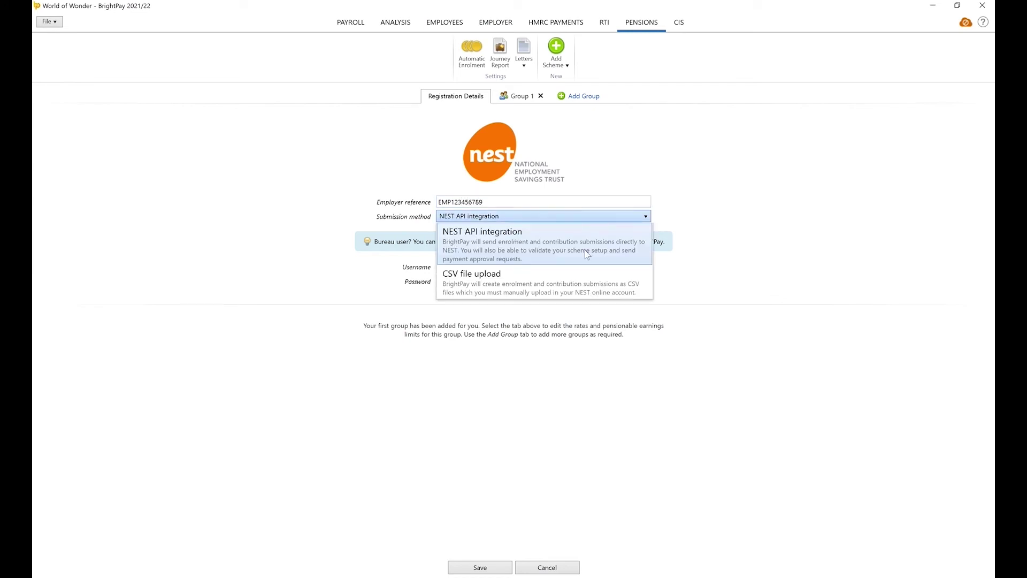
click(585, 249)
click(583, 267)
key(Tab)
text(••••)
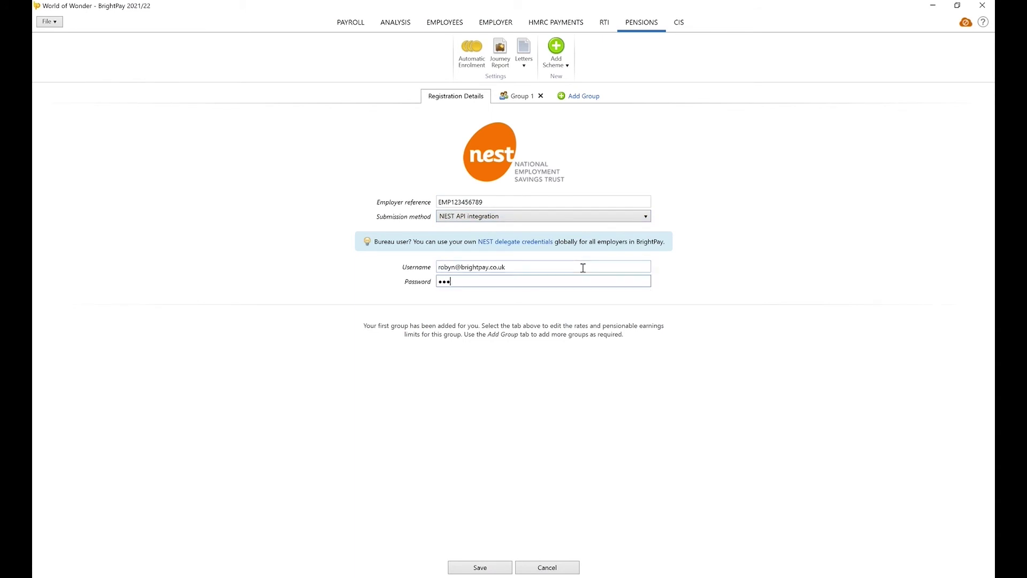
Name the pension group Weekly, save the scheme, and return to Payroll
key(ctrl+Tab)
text(W)
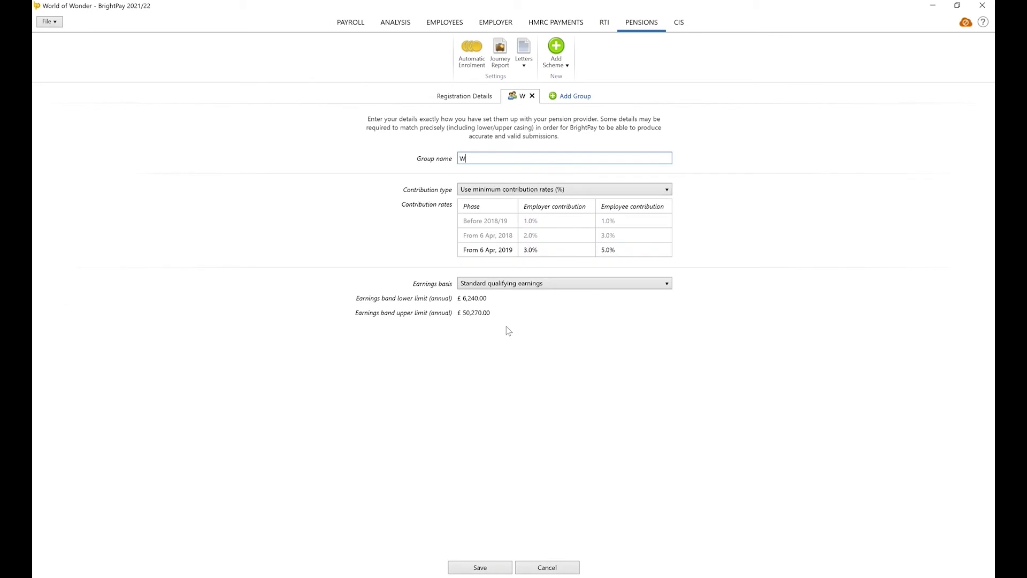
text(eekyl)
key(BackSpace)
key(BackSpace)
text(ly)
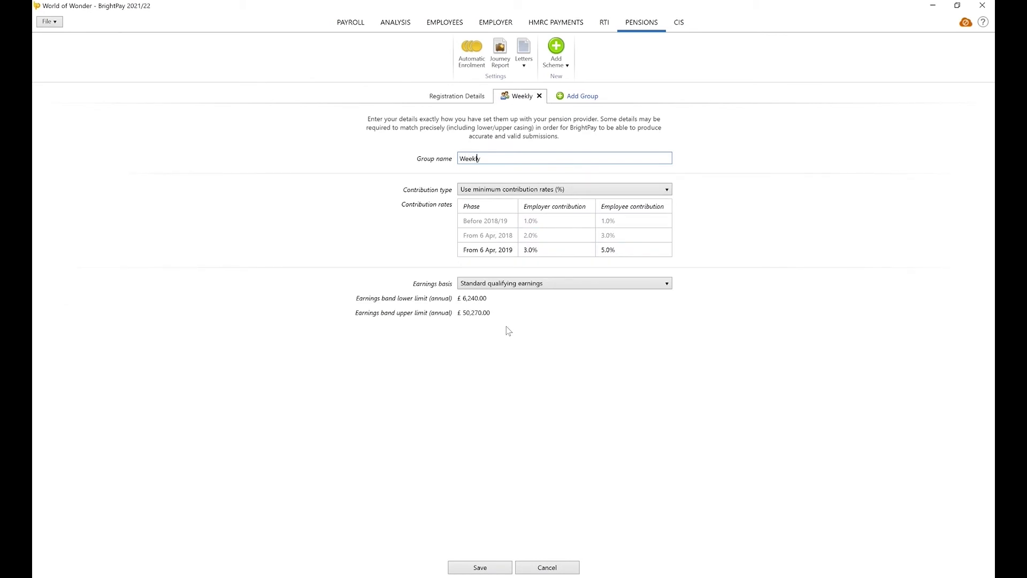
click(488, 568)
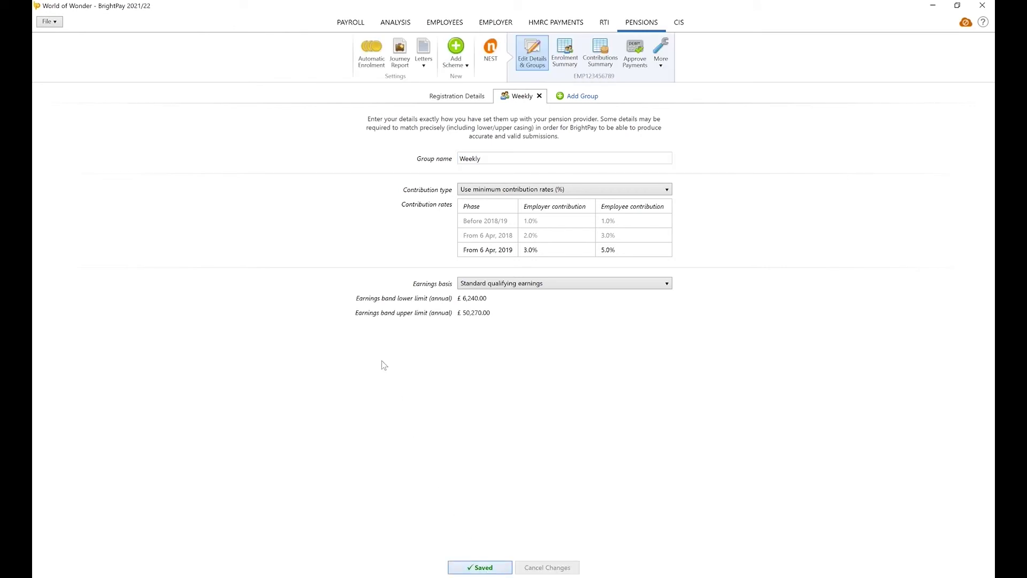
click(351, 24)
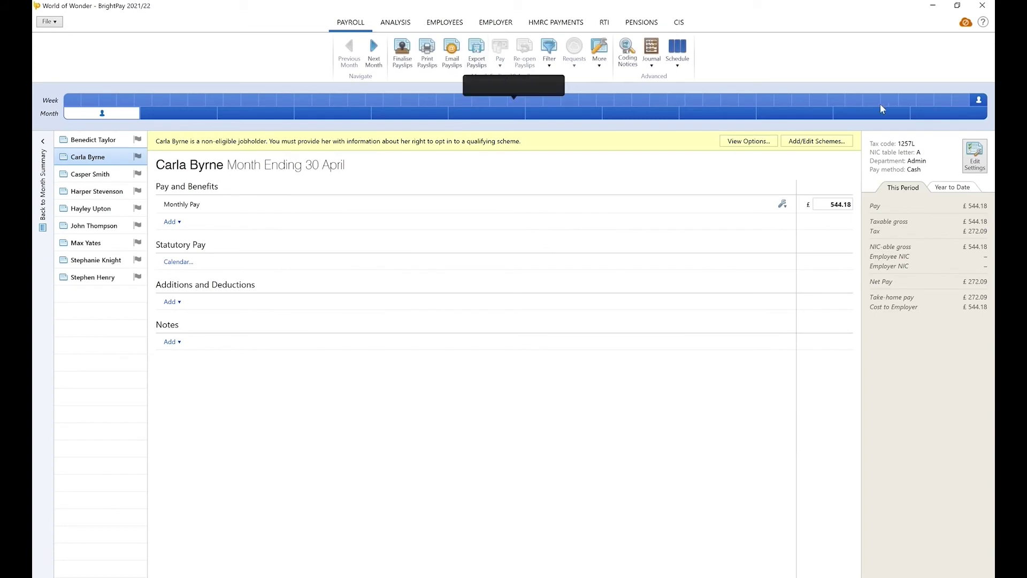
Open the eligible jobholder's Week 52 payslip and bring up its automatic enrolment options
click(979, 100)
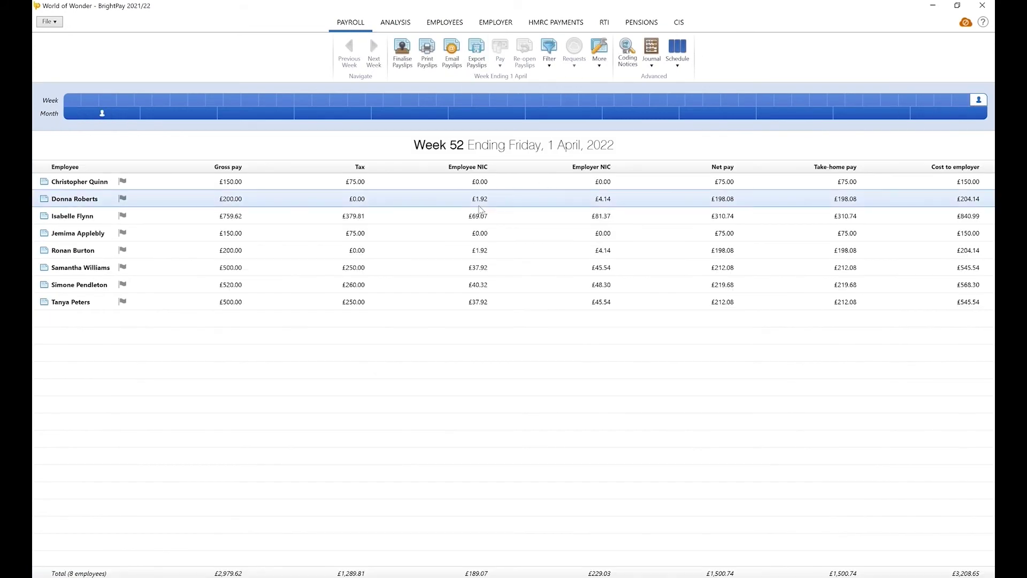
click(88, 215)
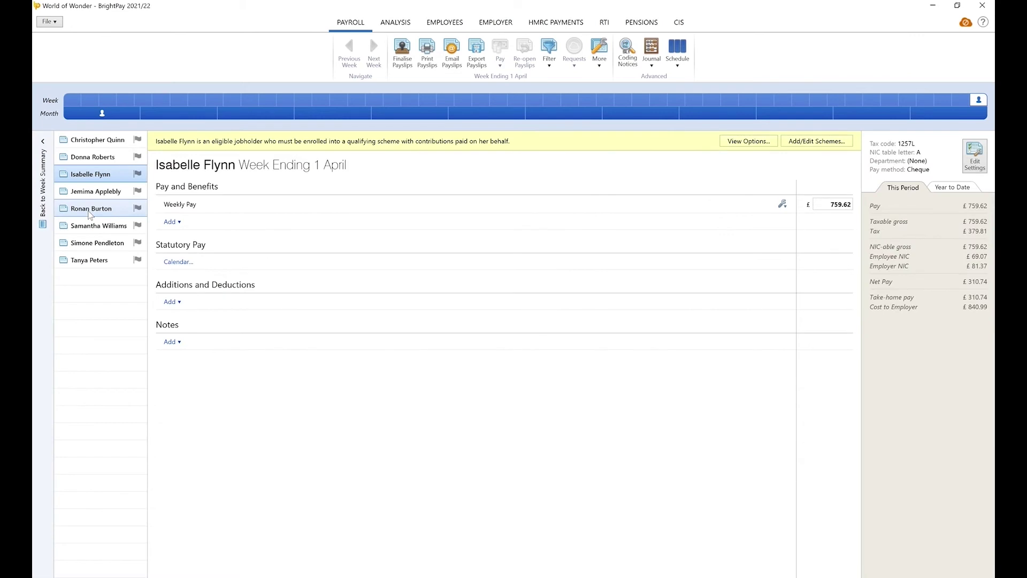
click(728, 143)
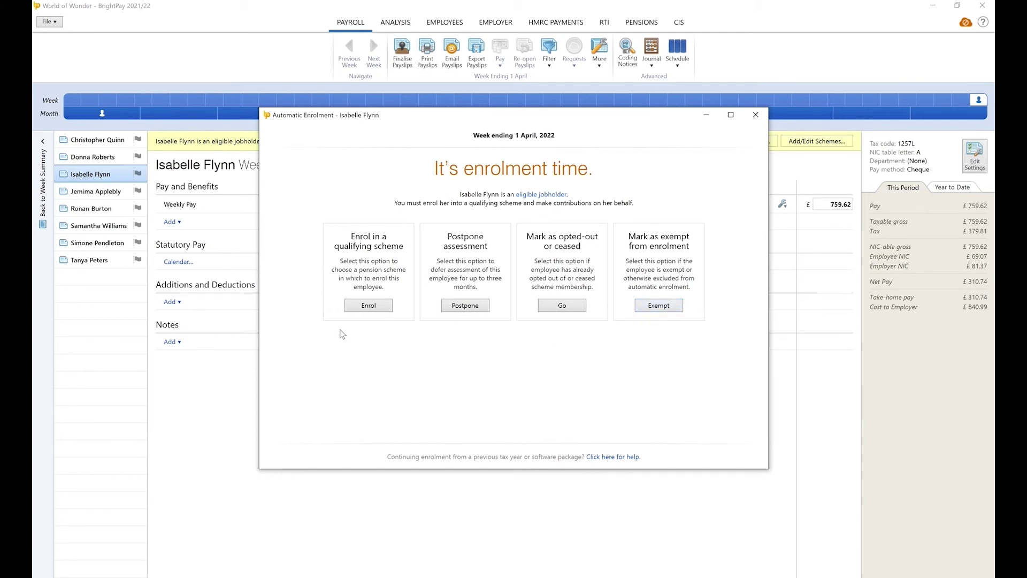
Choose to enrol her in the Weekly scheme group, keeping relief at source as tax relief
click(370, 310)
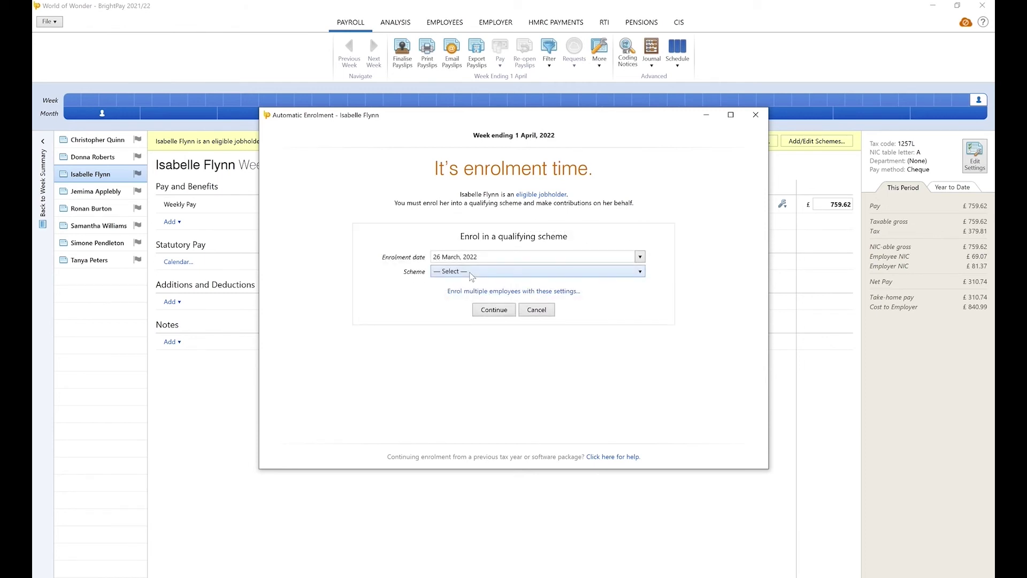
click(472, 274)
click(475, 299)
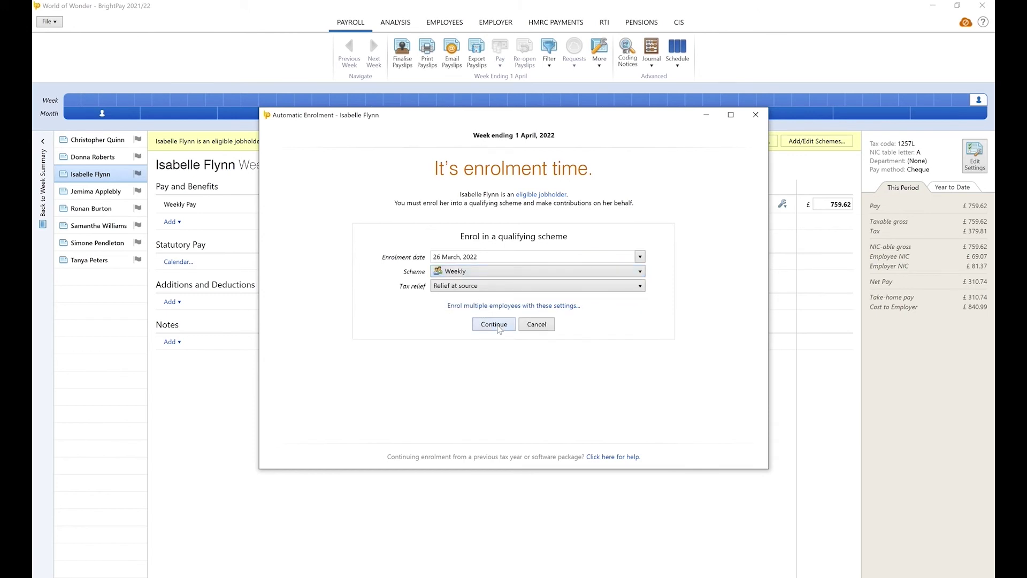
click(488, 285)
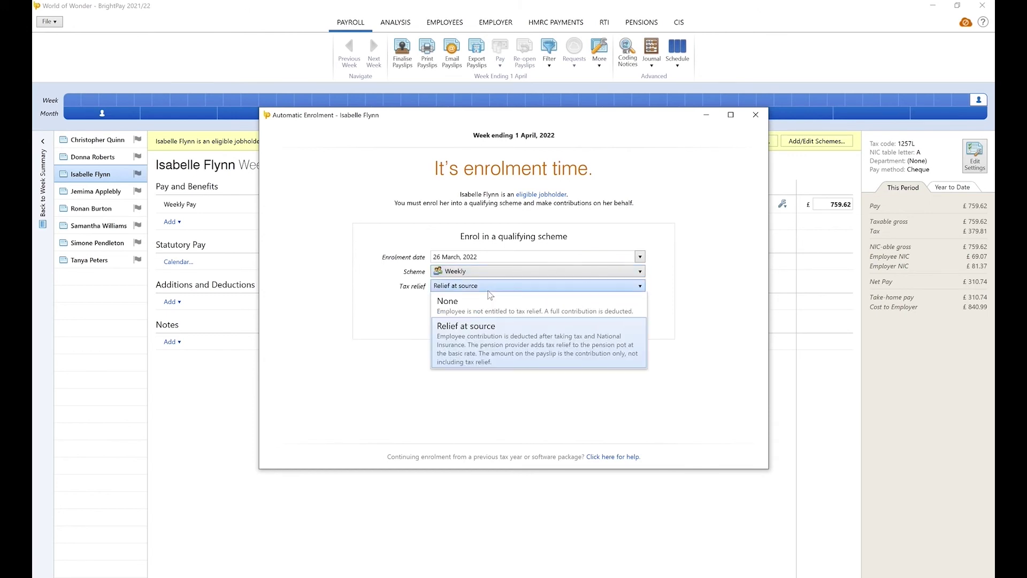
click(493, 324)
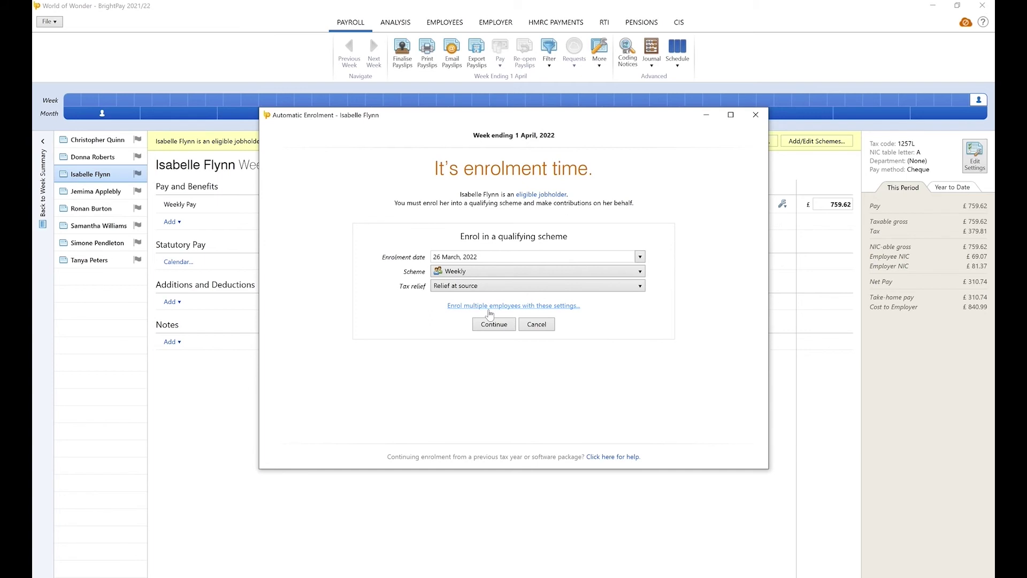
Apply the same enrolment to all six eligible employees and confirm it
click(489, 306)
click(490, 223)
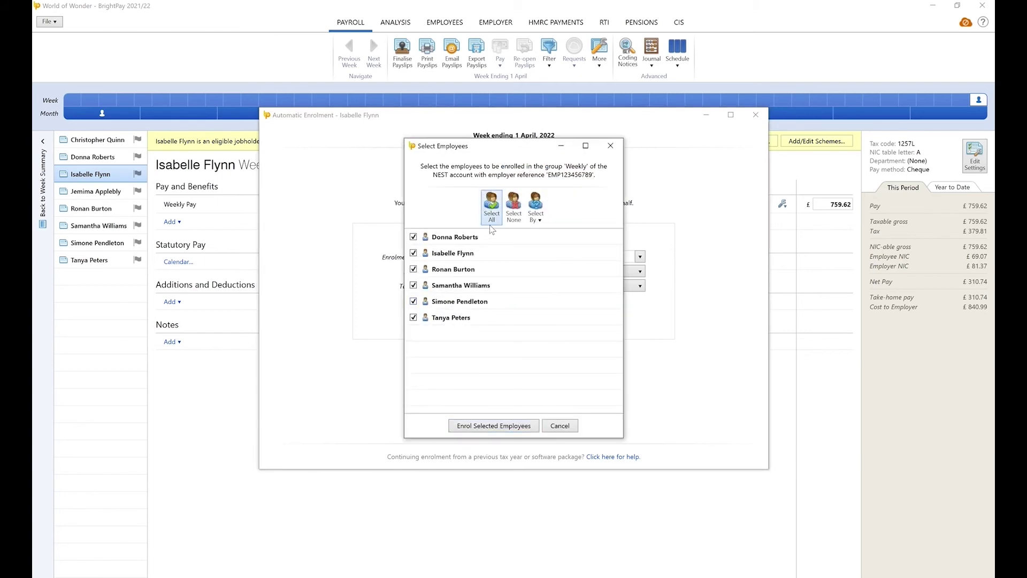
click(505, 424)
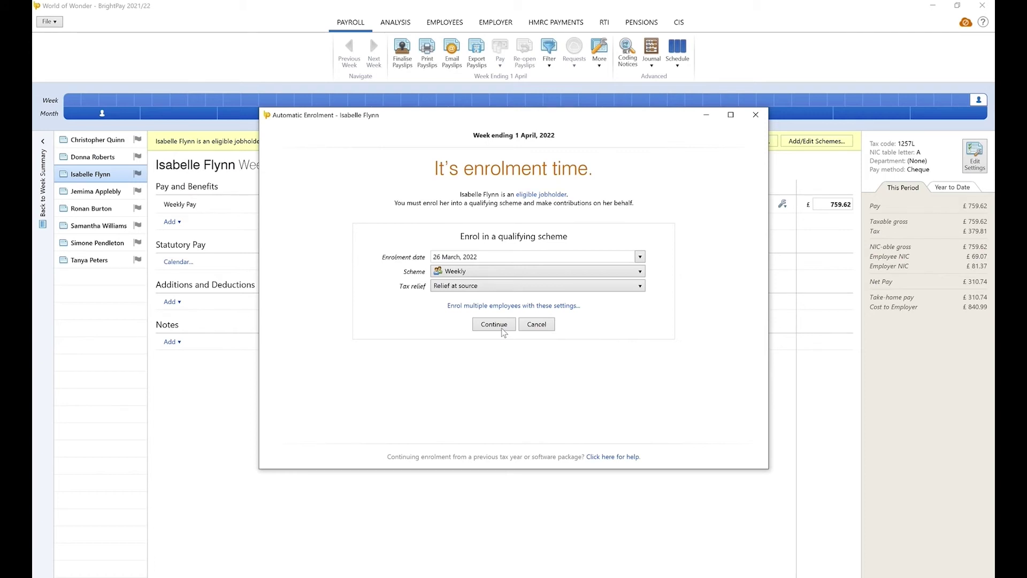
click(502, 329)
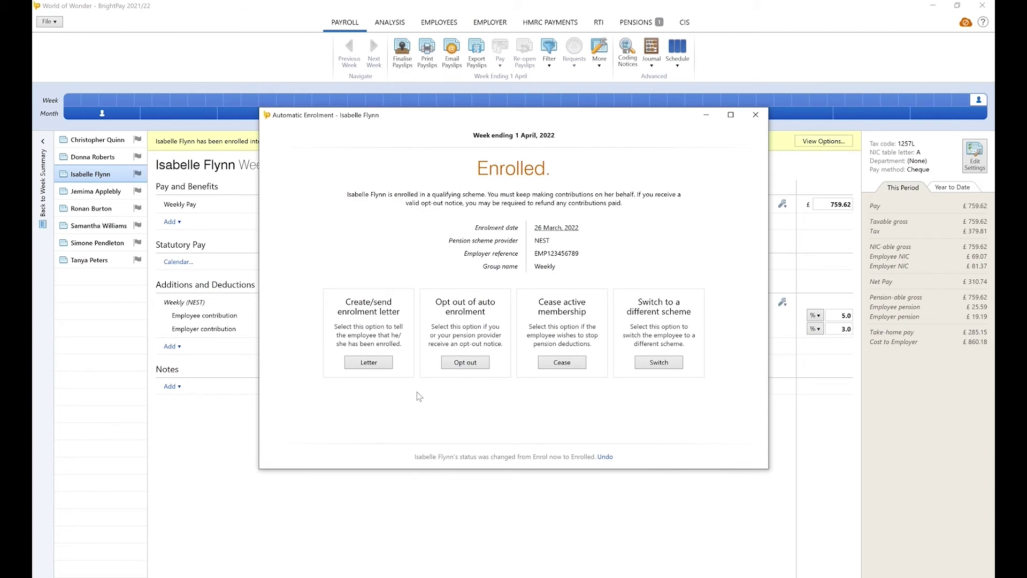
Mark the enrolment letter as done for all six employees, then close the Automatic Enrolment window
click(381, 362)
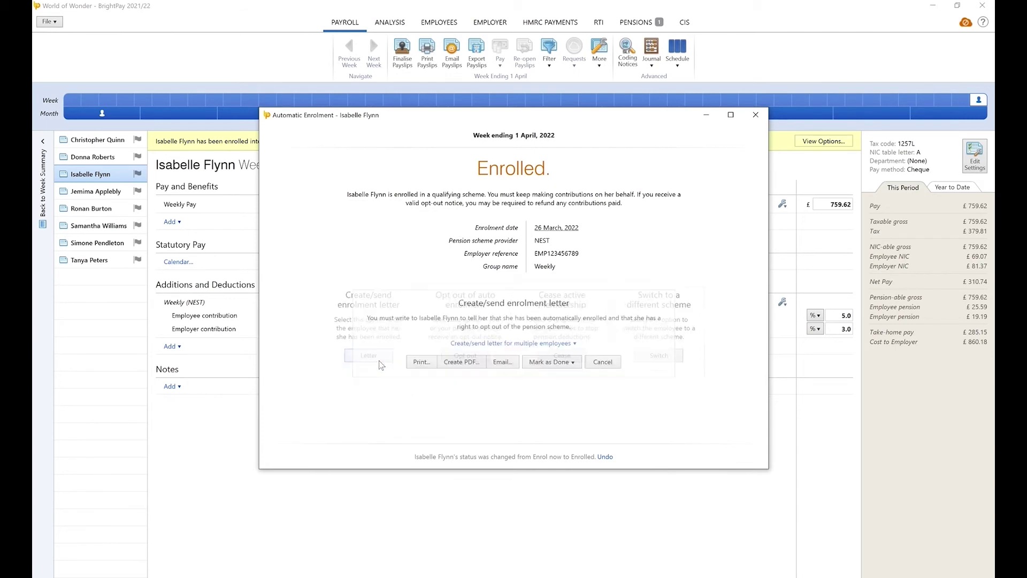
click(548, 362)
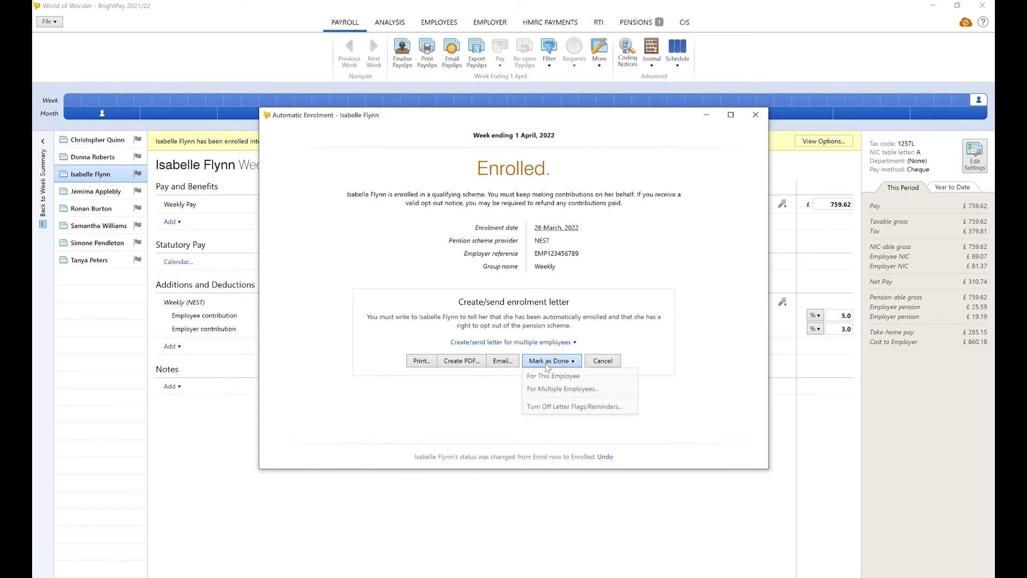
click(551, 392)
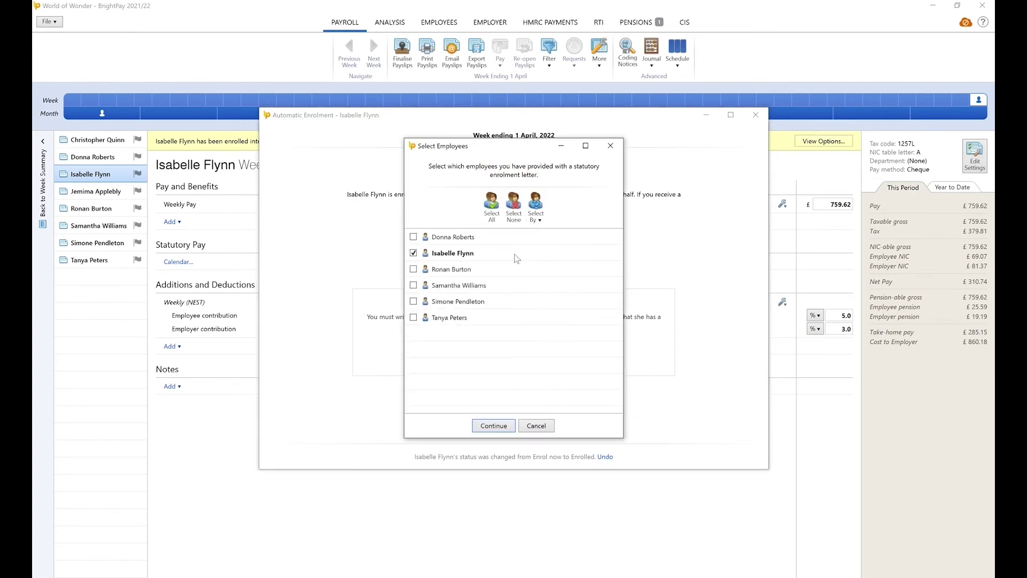
click(491, 214)
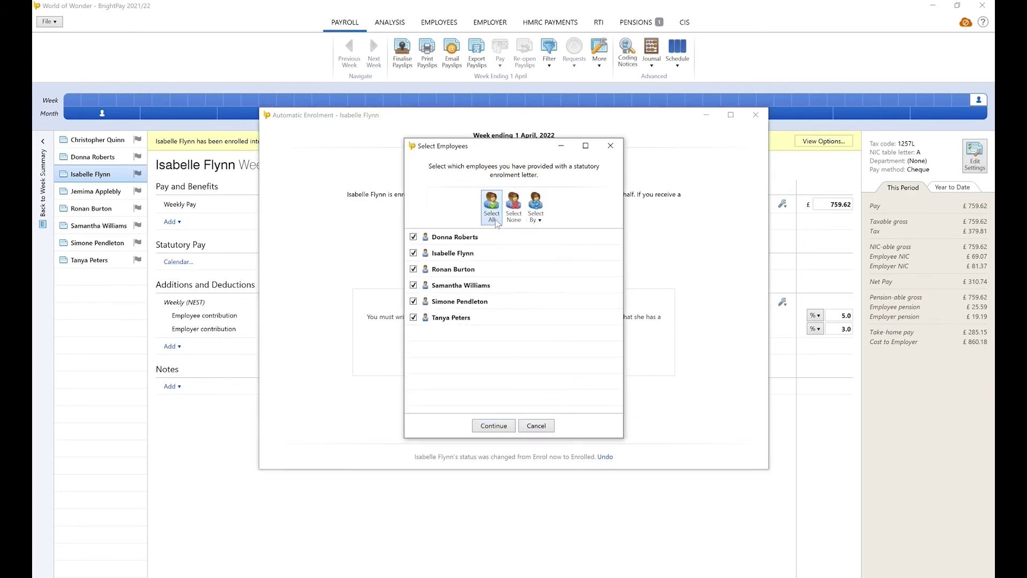
click(504, 426)
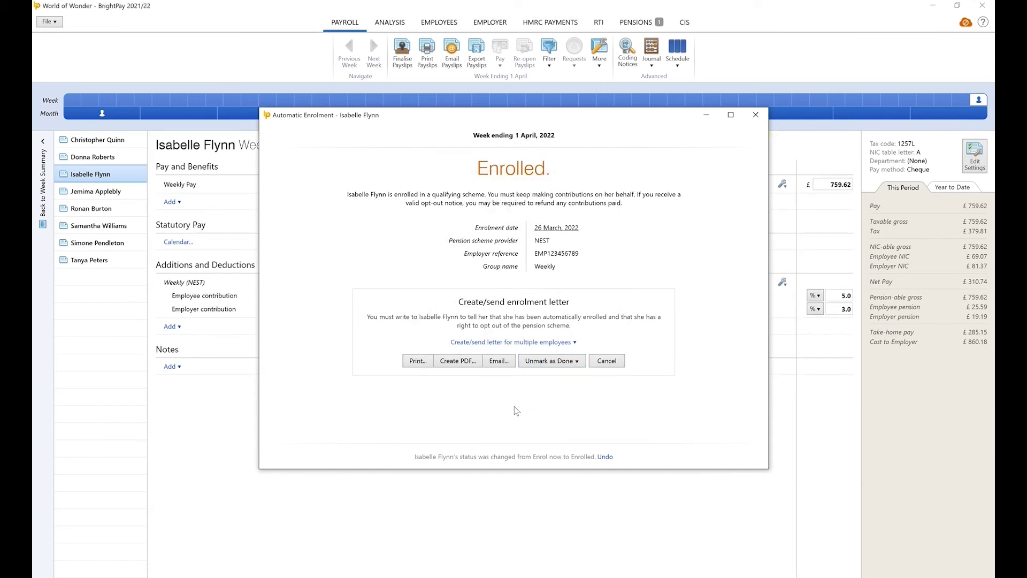
click(755, 115)
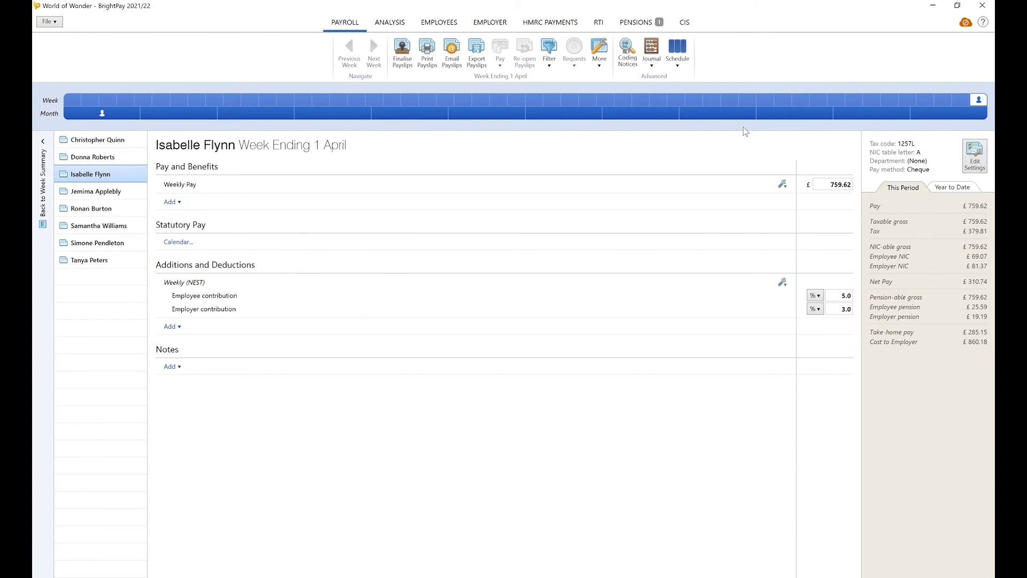
From the Enrolment Summary, mark all six enrolled employees as included in a submission, then view HMRC Payments
click(648, 25)
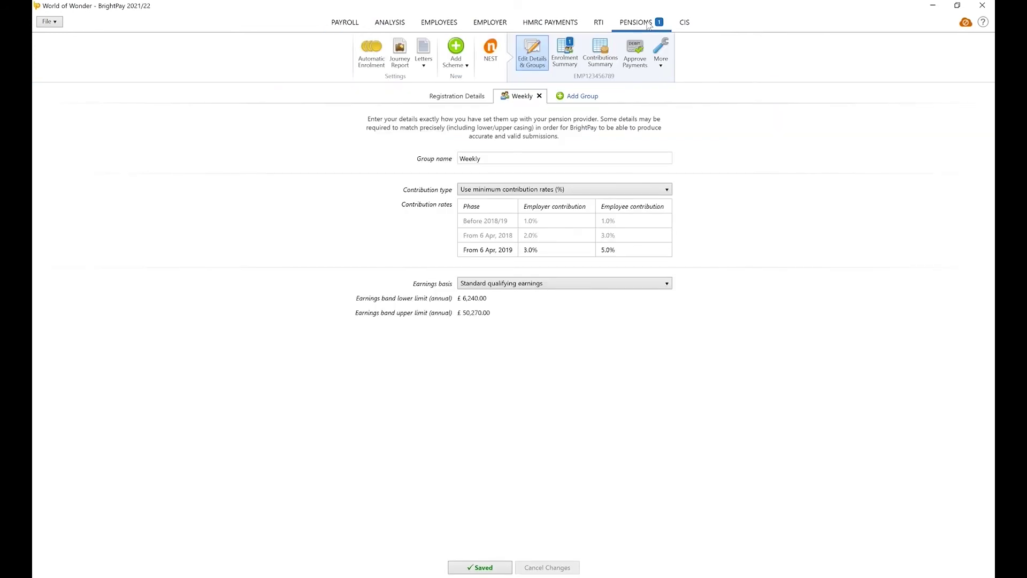
click(571, 64)
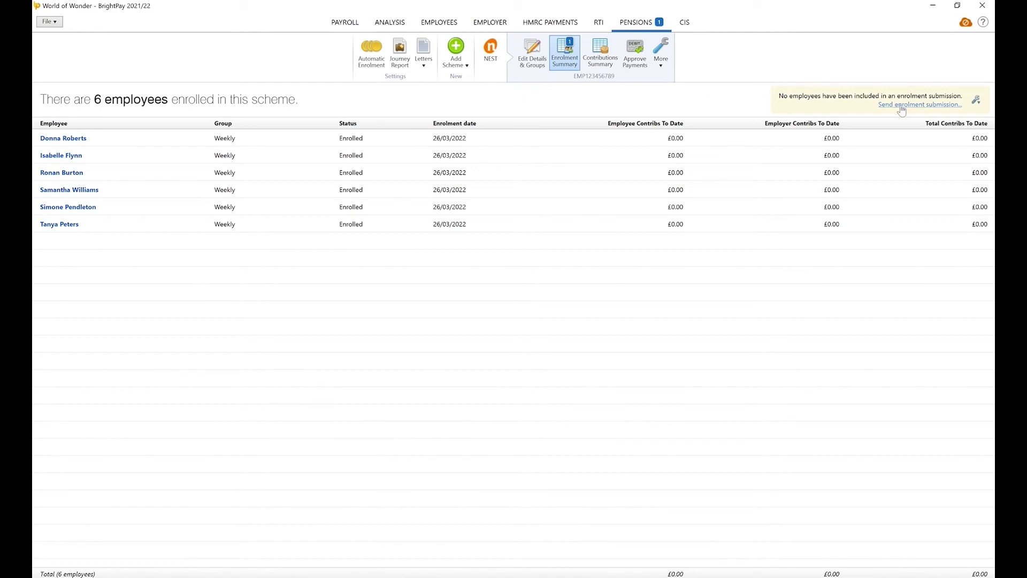
click(977, 99)
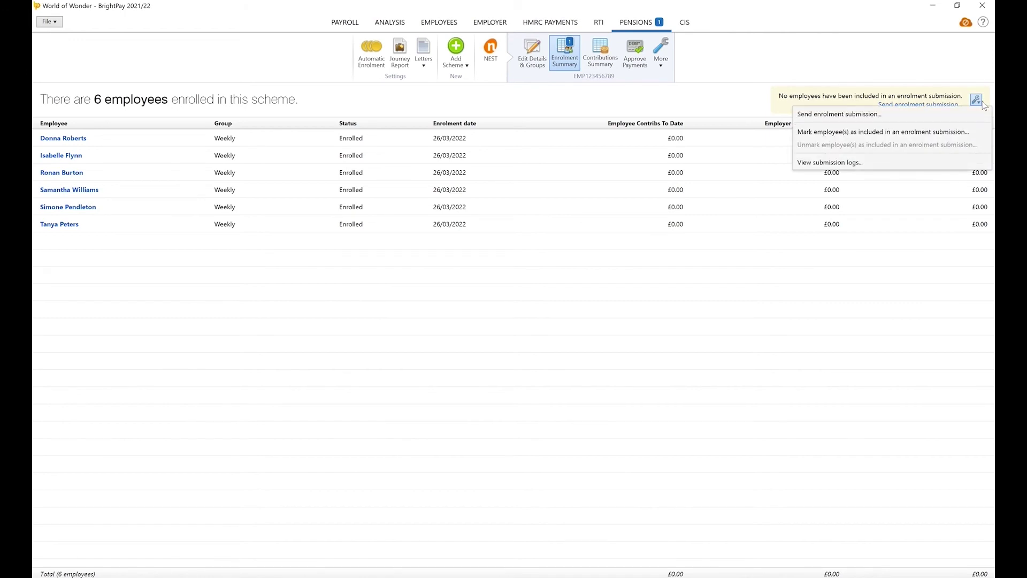
click(959, 132)
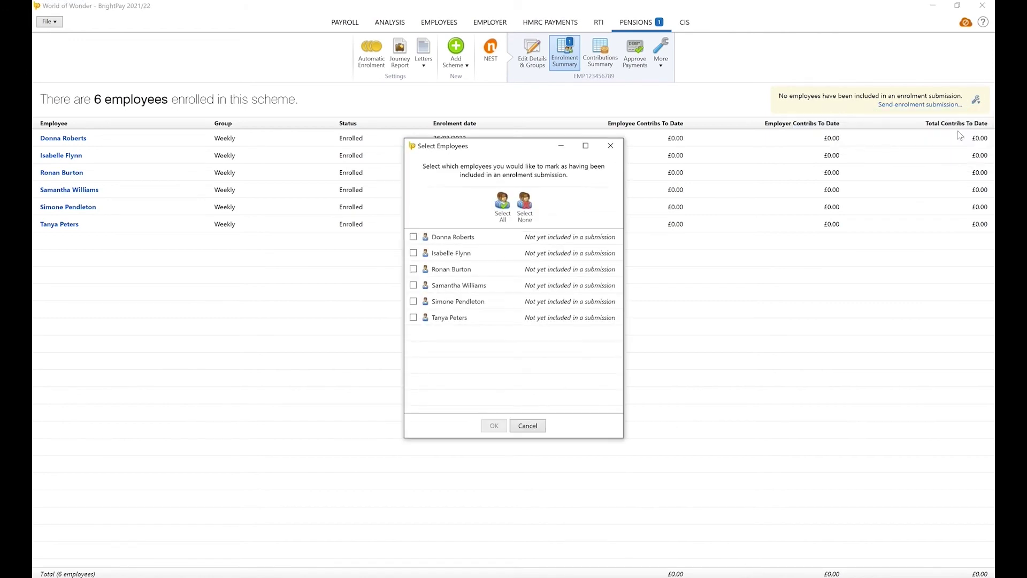
click(503, 206)
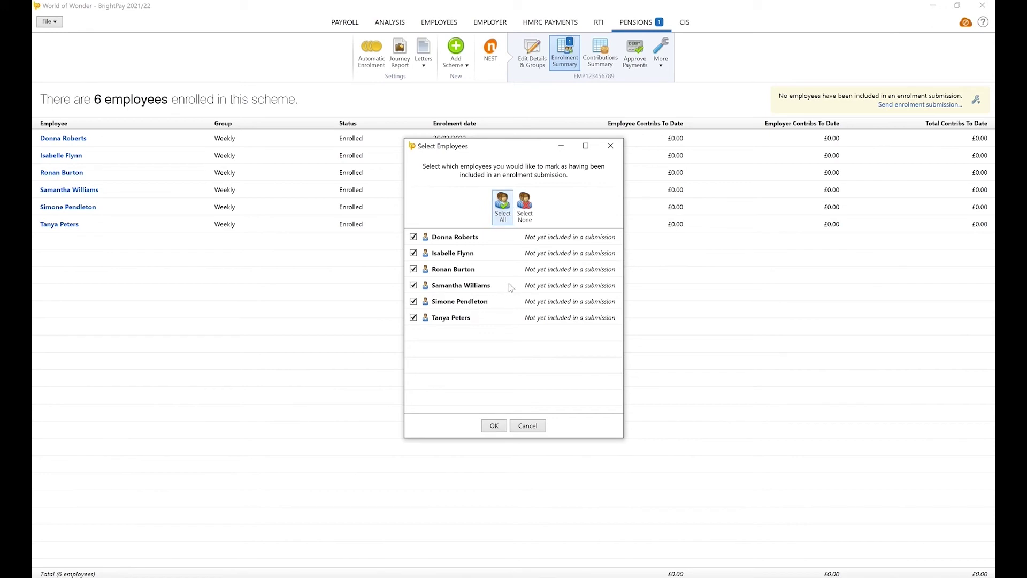
click(498, 428)
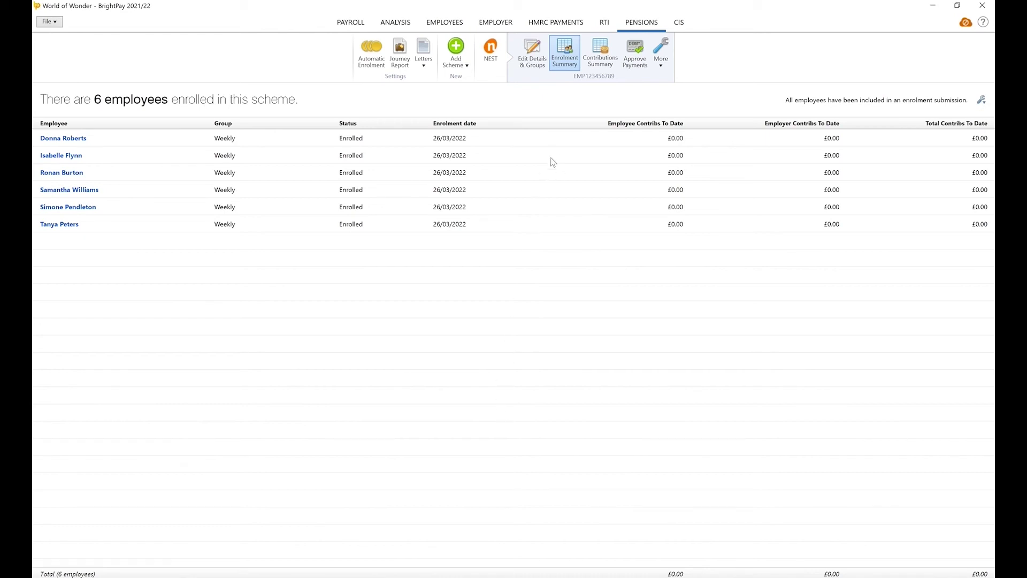
click(555, 24)
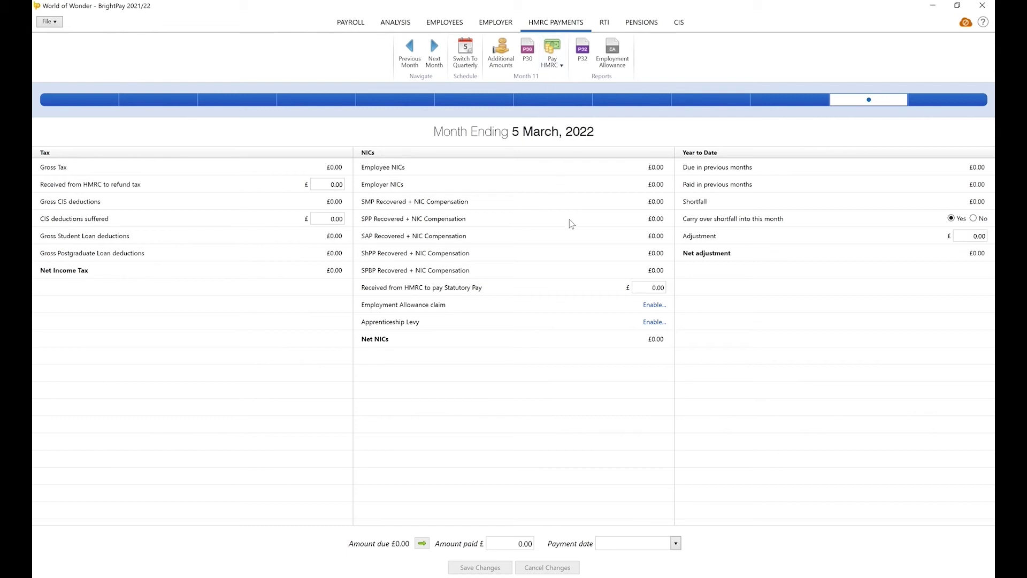
Answer Yes to all three Employment Allowance eligibility questions and confirm the EPS was sent
click(650, 306)
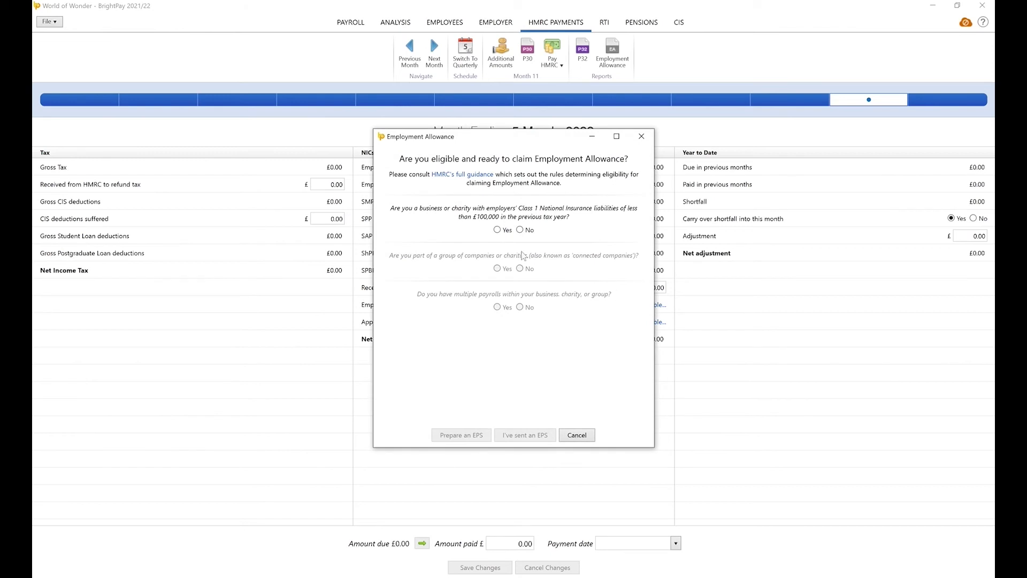
click(497, 230)
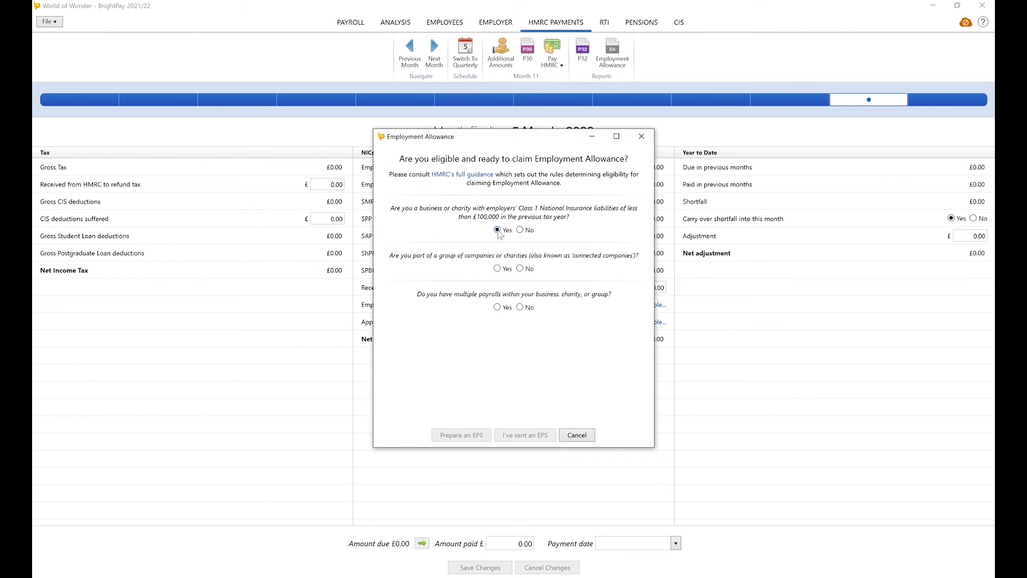
click(497, 269)
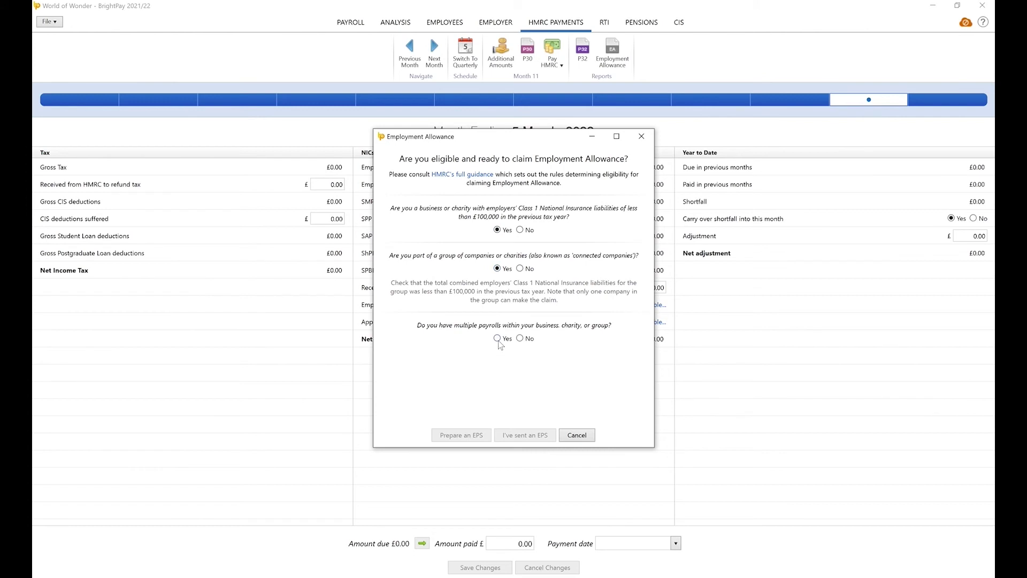
click(497, 338)
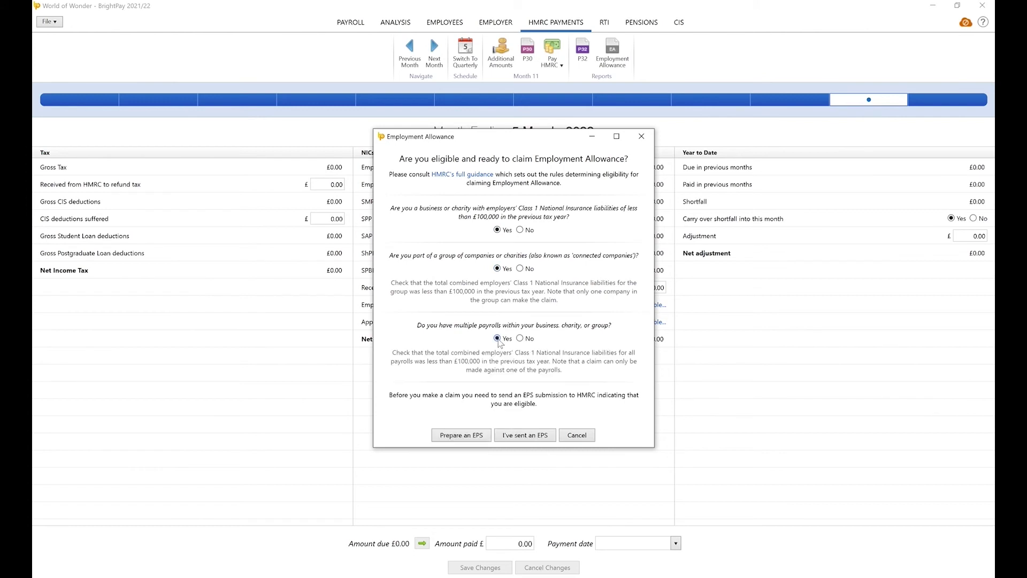
click(514, 437)
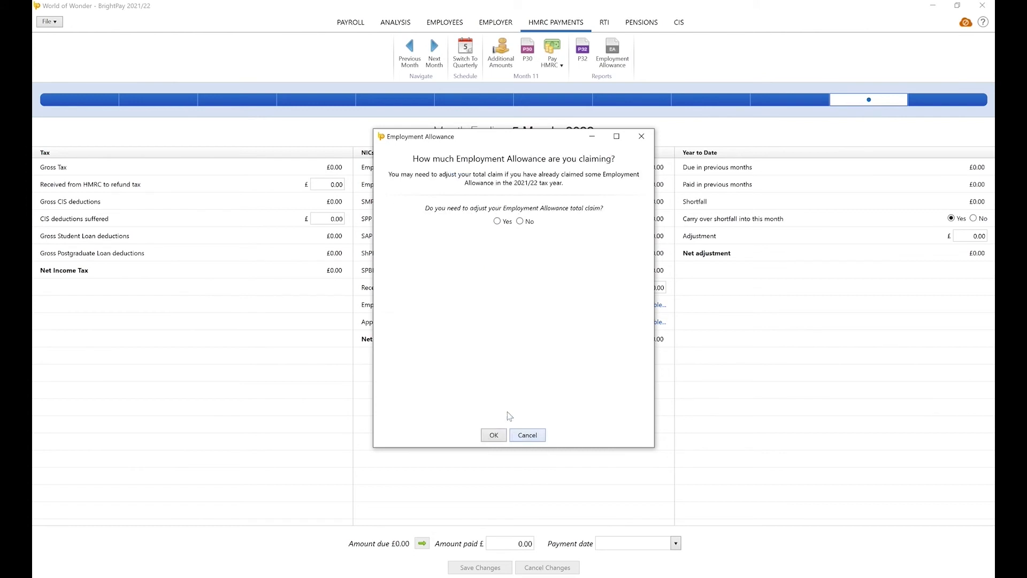
Adjust the total Employment Allowance claim from 4,000.00 to 3,500 and confirm
click(497, 221)
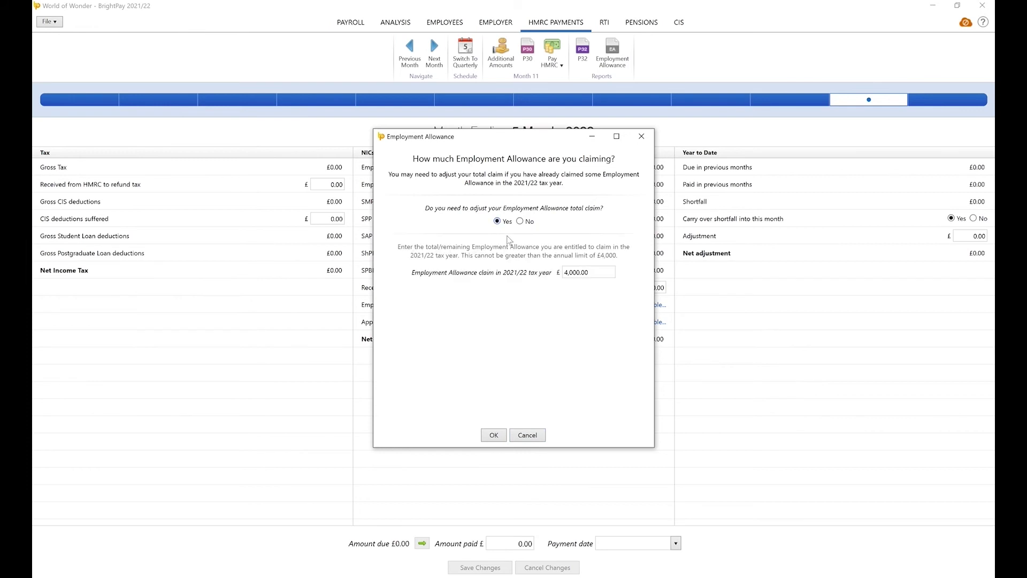
click(591, 271)
key(BackSpace)
key(BackSpace)
key(BackSpace)
key(BackSpace)
key(BackSpace)
key(BackSpace)
key(BackSpace)
text(3,500)
click(495, 435)
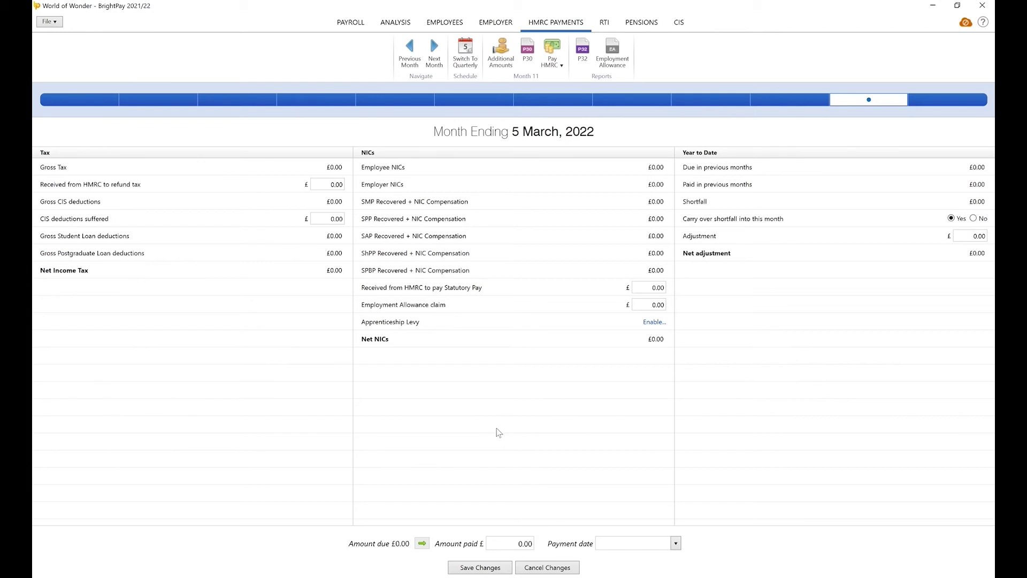
Save the HMRC payment changes, return to Payroll and open Finalise Payslips for week ending 1 April
click(345, 30)
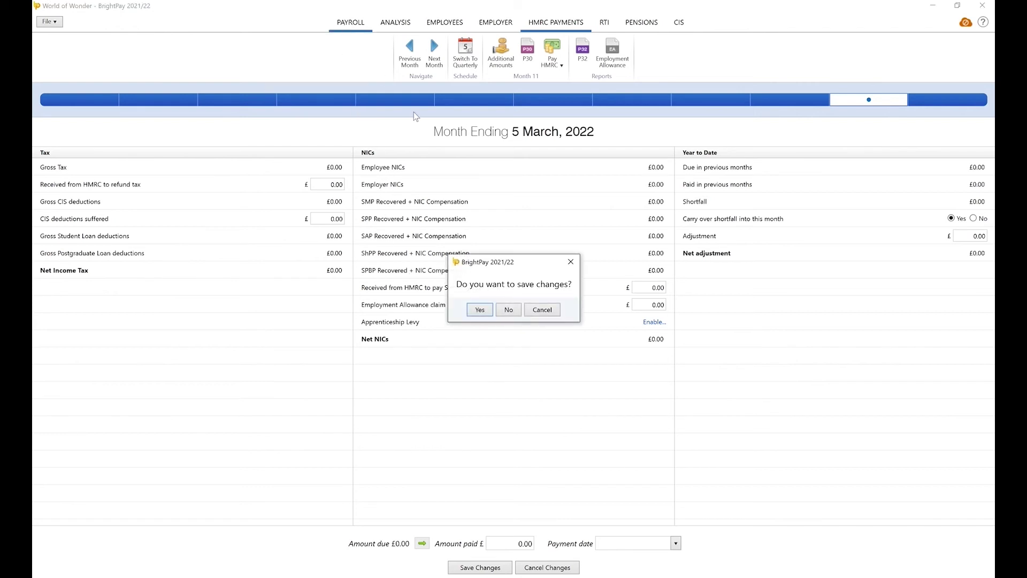
click(480, 309)
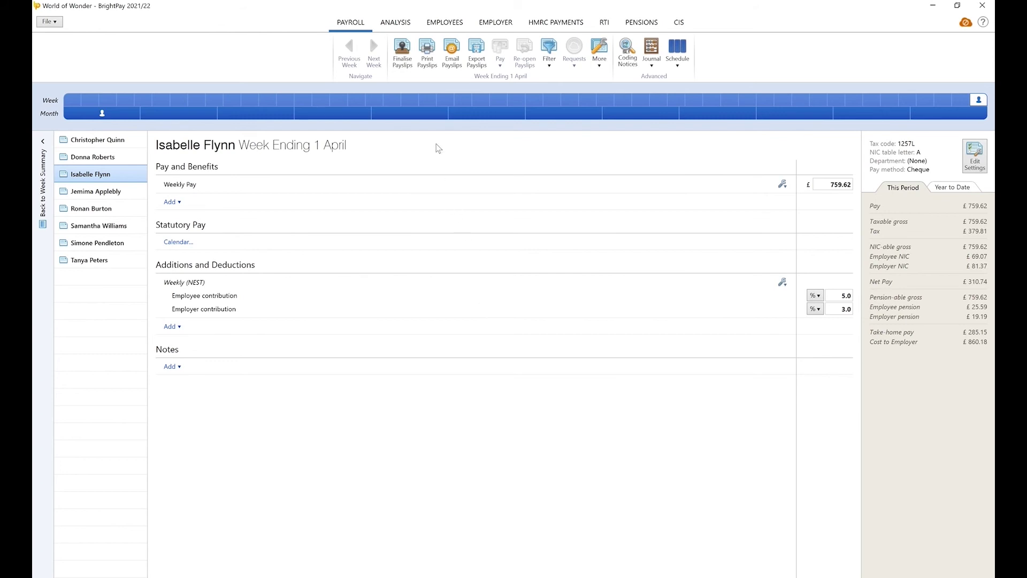
click(406, 64)
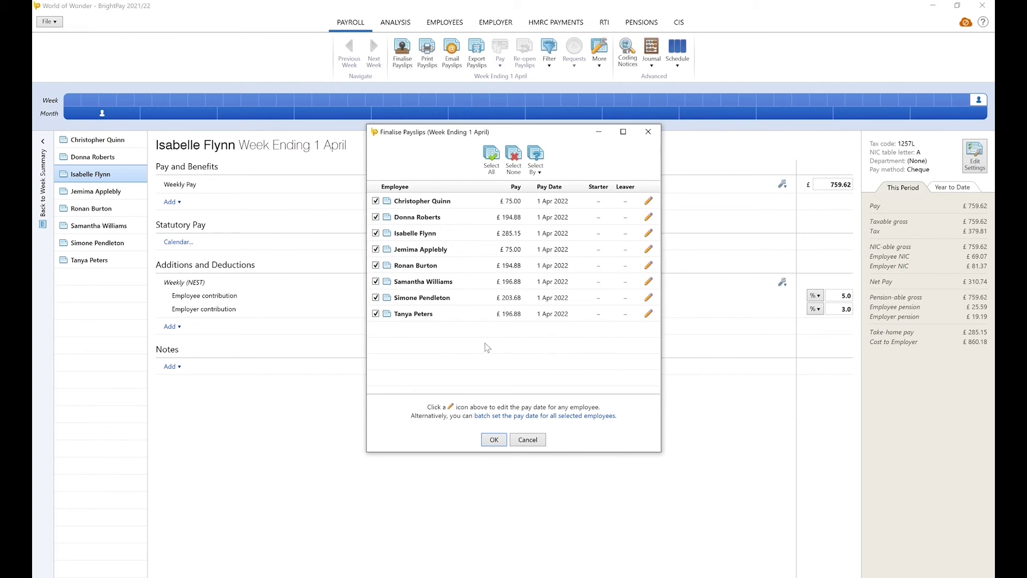
Finalise the week ending 1 April payslips for all eight employees and view the RTI submissions
click(505, 440)
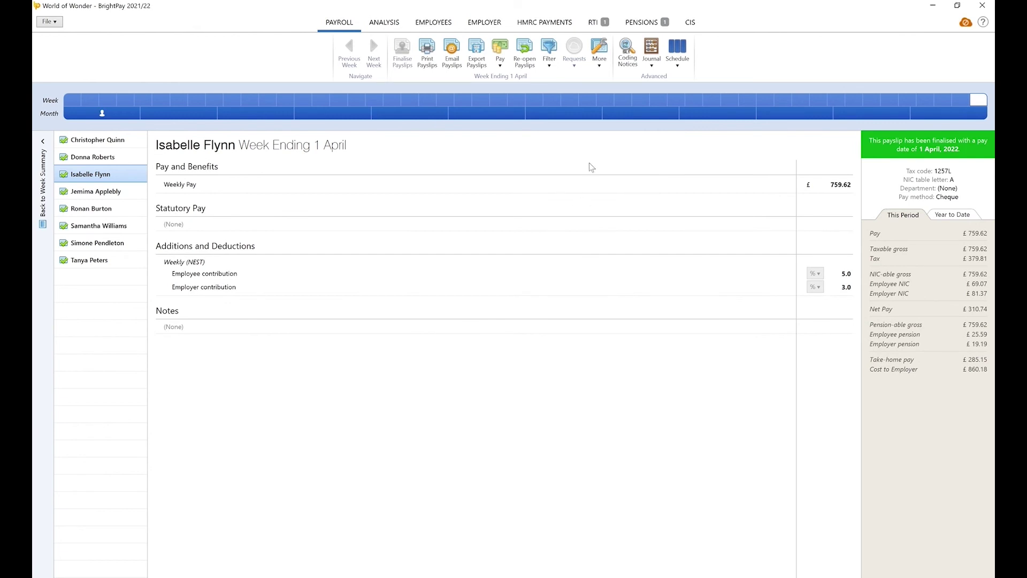
click(591, 22)
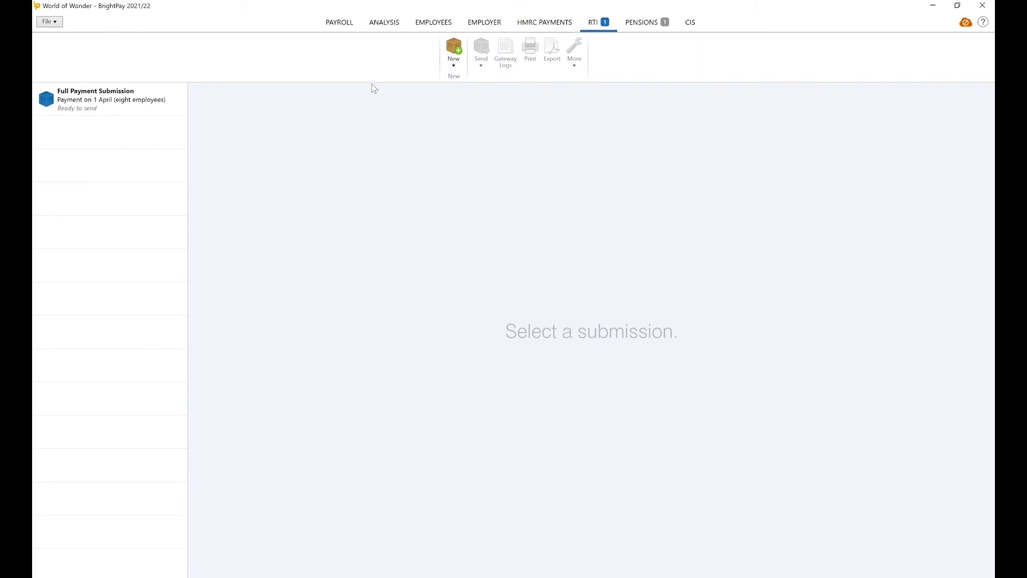
Mark the eight-employee 1 April Full Payment Submission as sent and accepted by HMRC
click(183, 105)
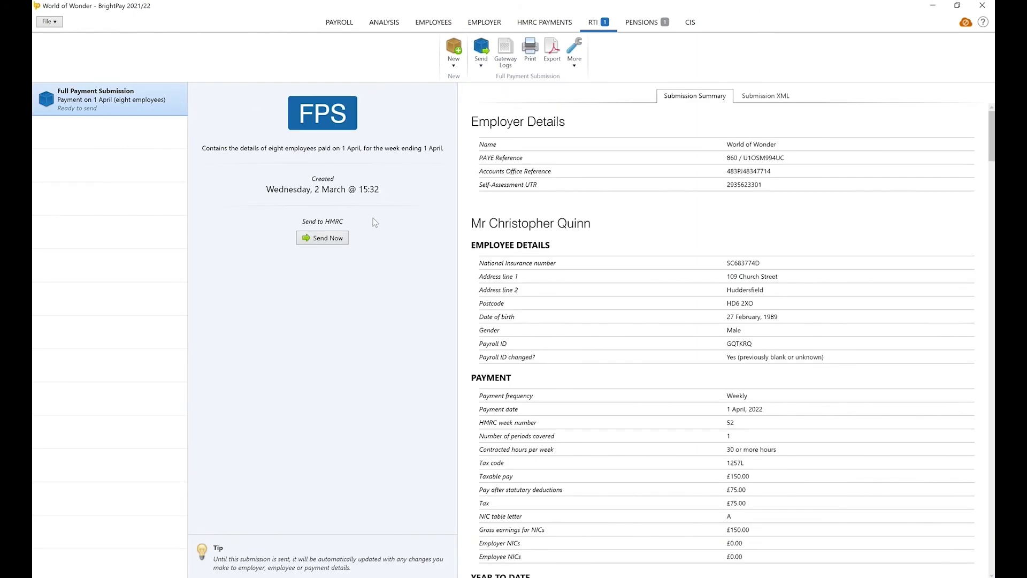
click(481, 66)
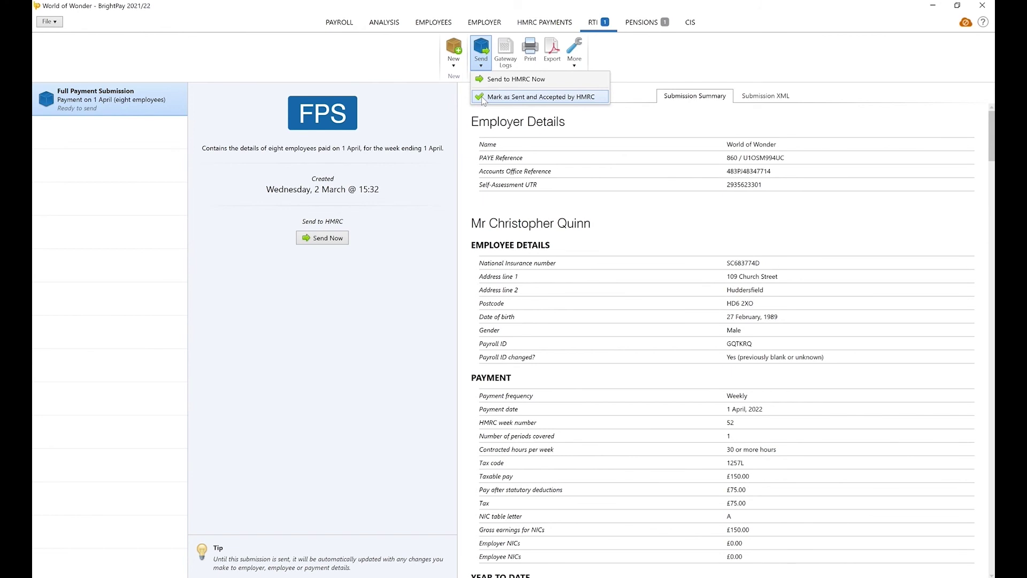
click(483, 98)
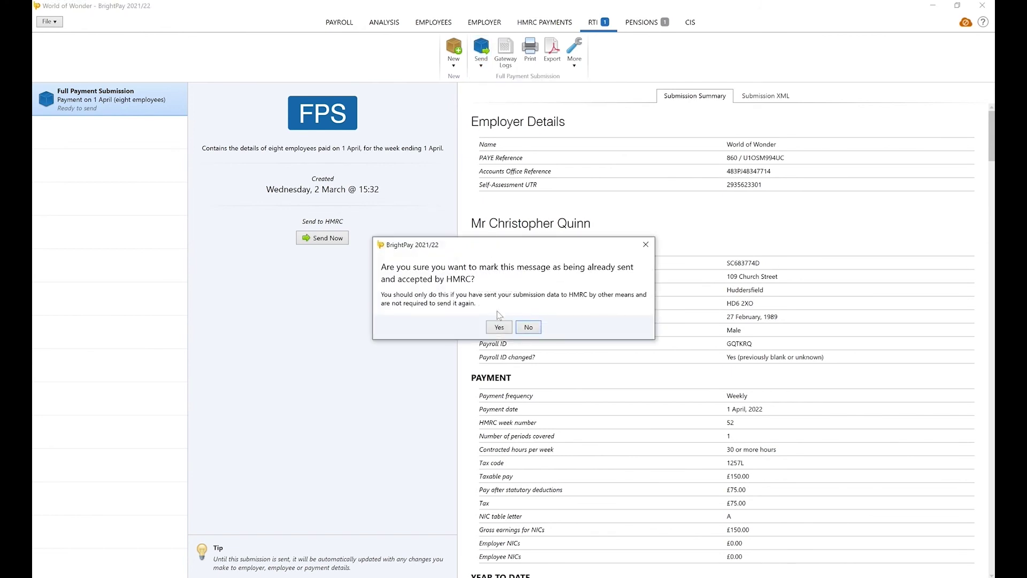
click(498, 327)
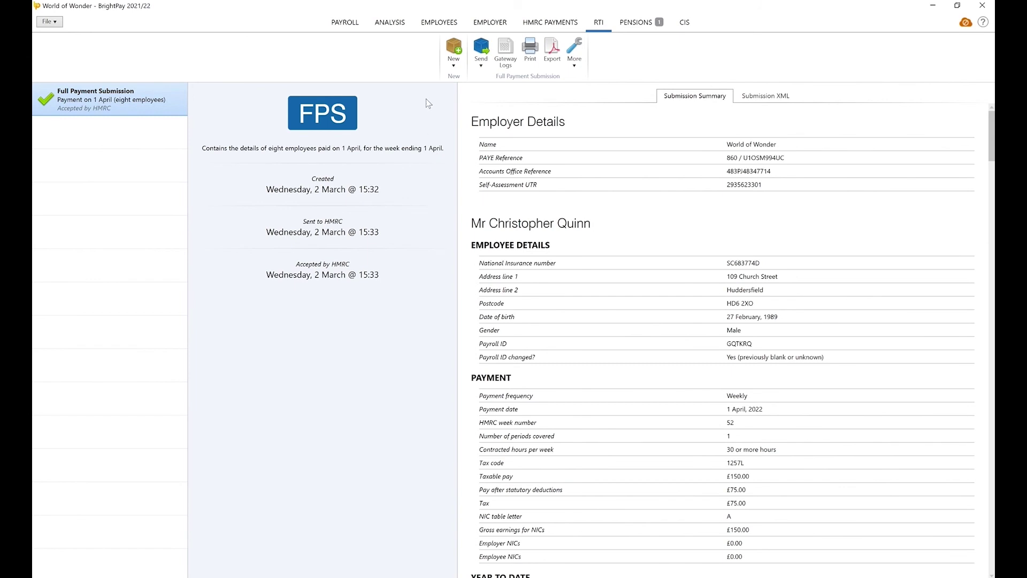
Open the employee's Tax, NICs and RTI record and show the Change of Payroll ID options
click(437, 25)
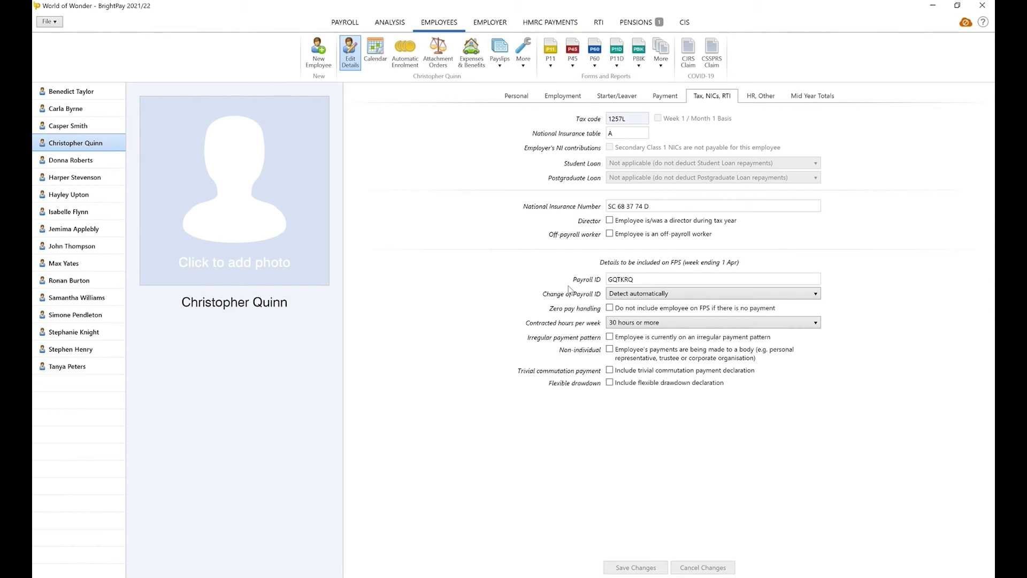
click(699, 293)
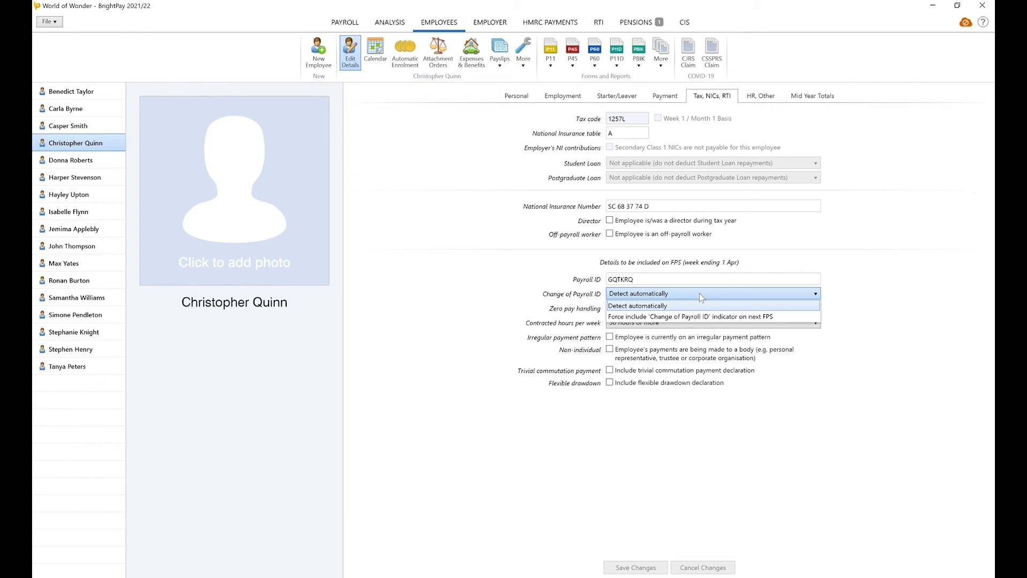
Set 'Force include Change of Payroll ID indicator on next FPS', then return to the Payroll view
click(771, 316)
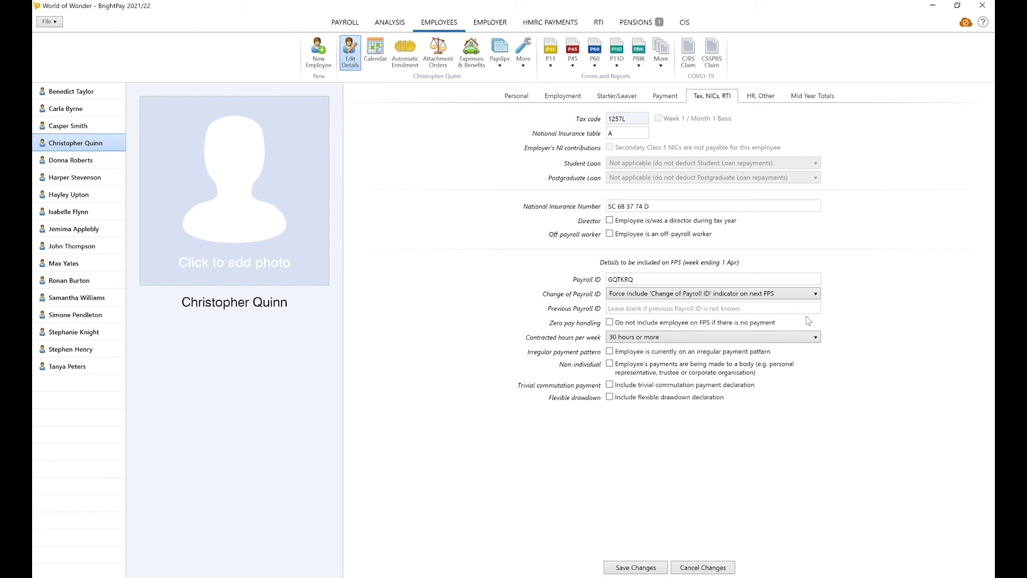
click(334, 24)
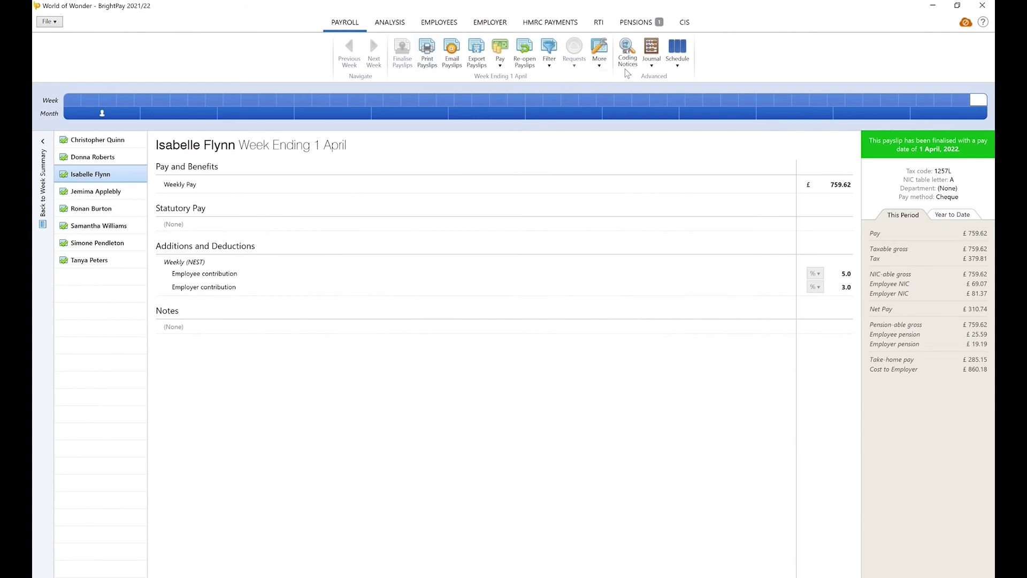
click(651, 61)
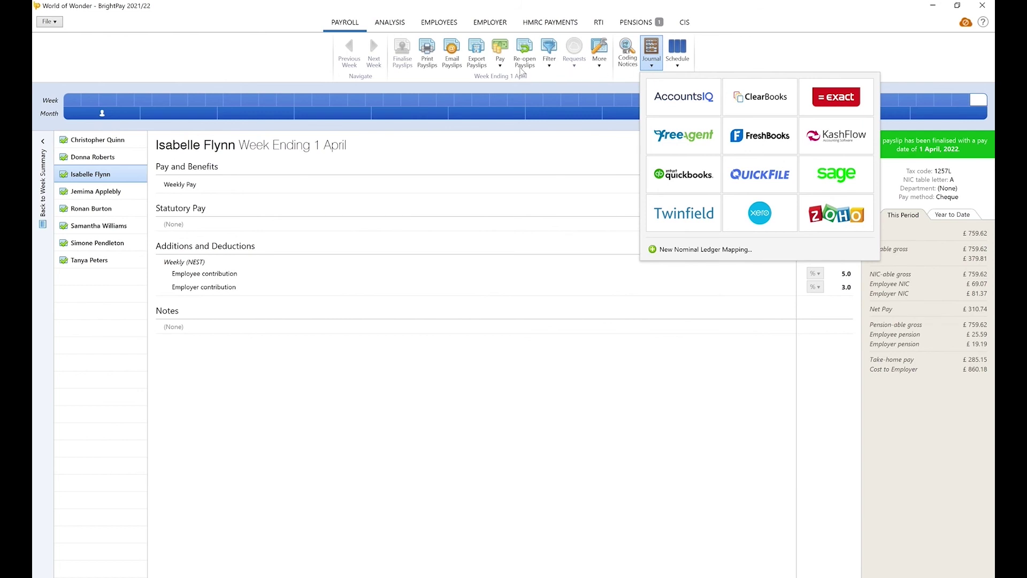
click(502, 69)
click(502, 69)
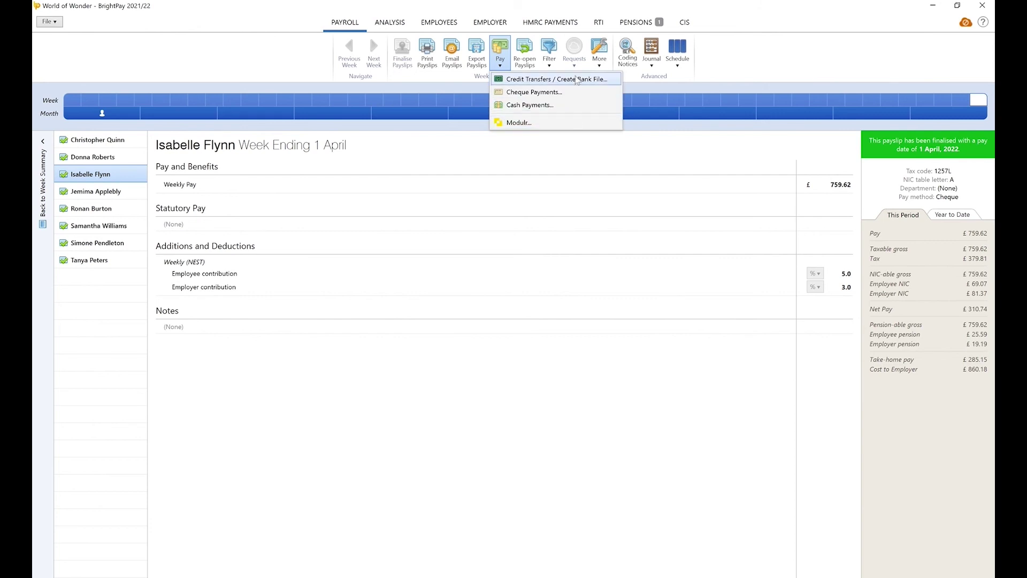
click(576, 55)
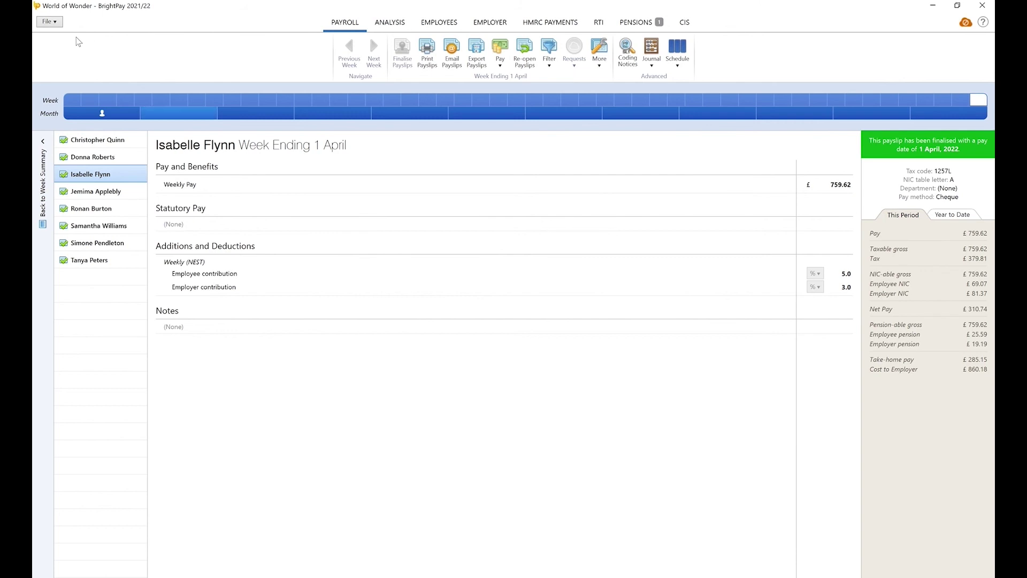
Close the World of Wonder employer file and look over the Batch Operation options
click(49, 22)
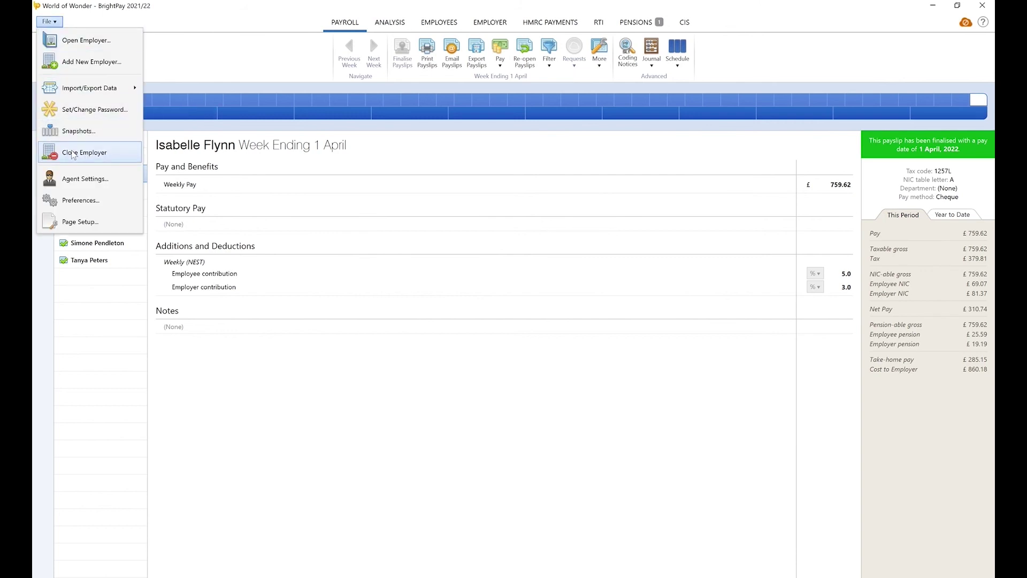
click(71, 152)
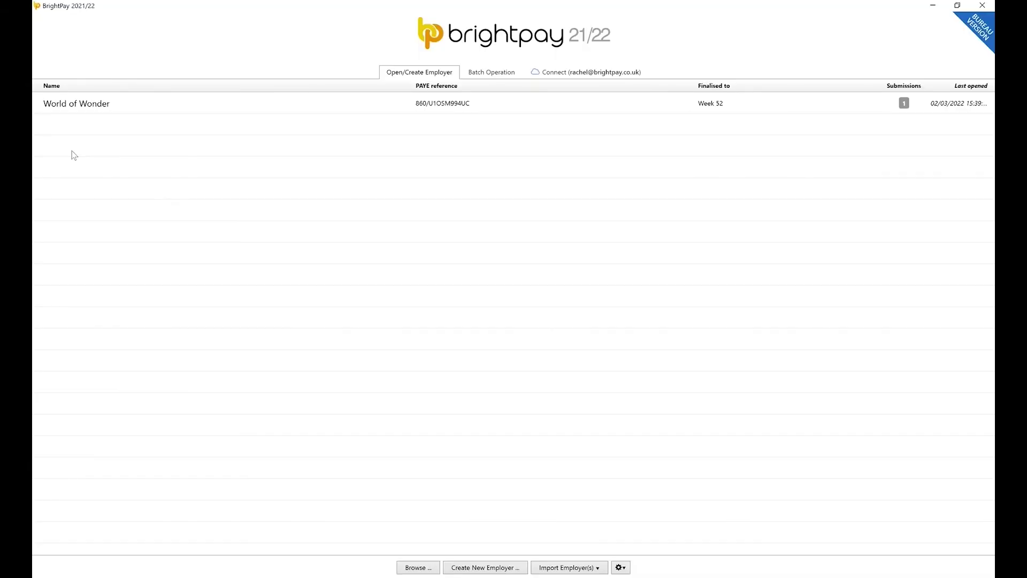
click(496, 76)
click(496, 91)
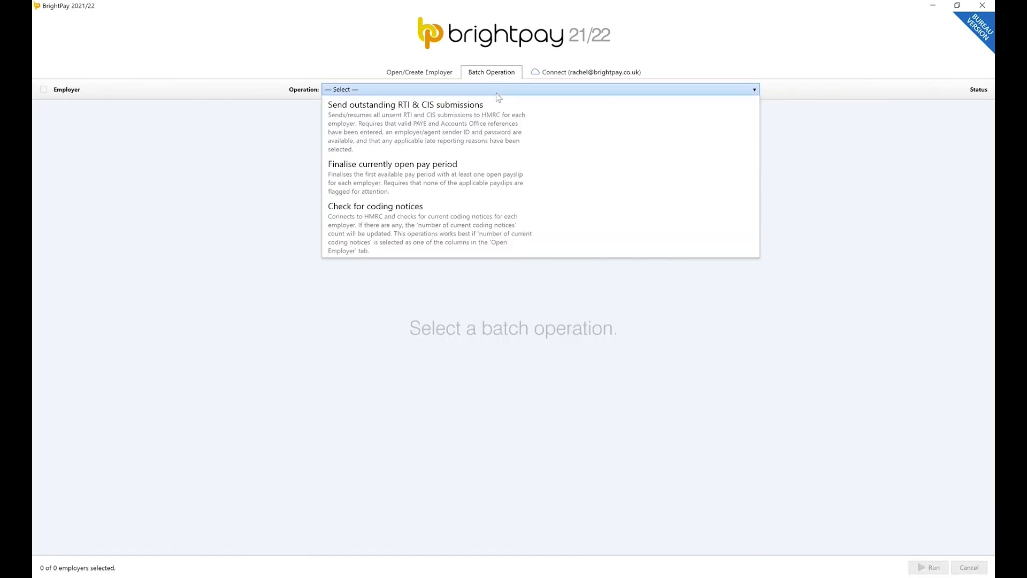
click(496, 92)
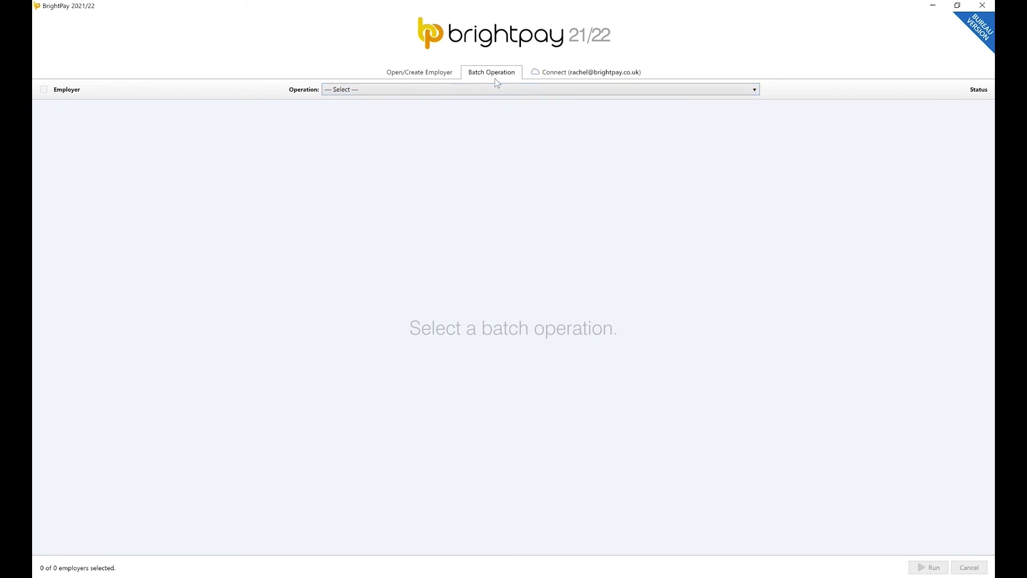
Reopen World of Wonder from the employer list by entering its password
click(447, 75)
click(509, 111)
text(*****)
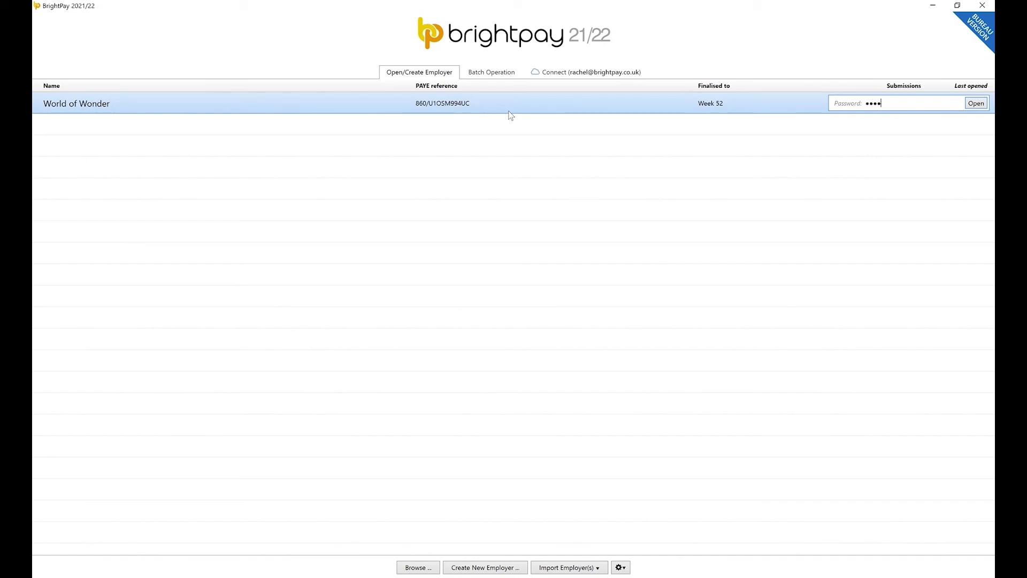
key(Return)
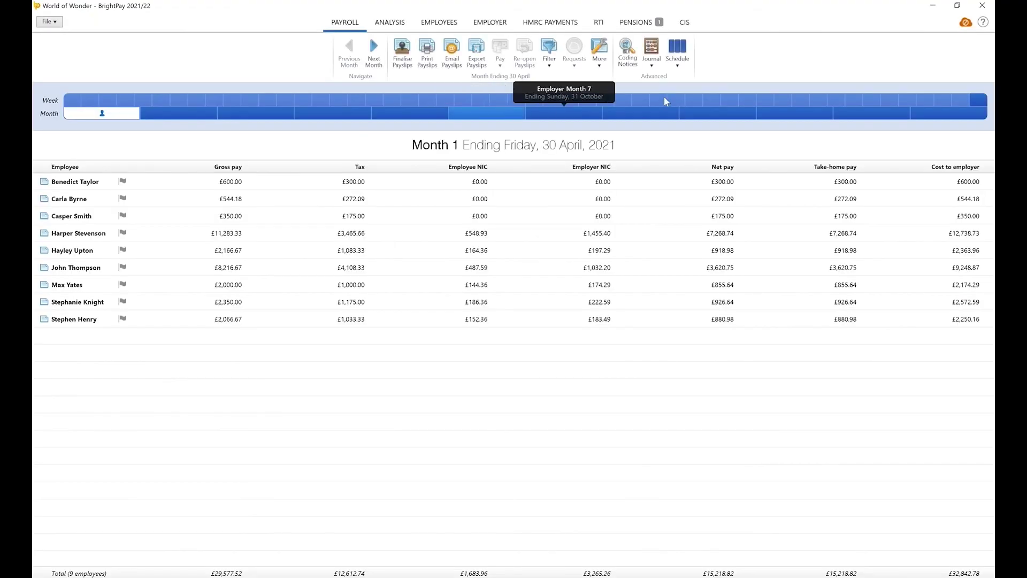
Start the 'Link to BrightPay Connect' wizard from the cloud icon for World of Wonder
click(964, 25)
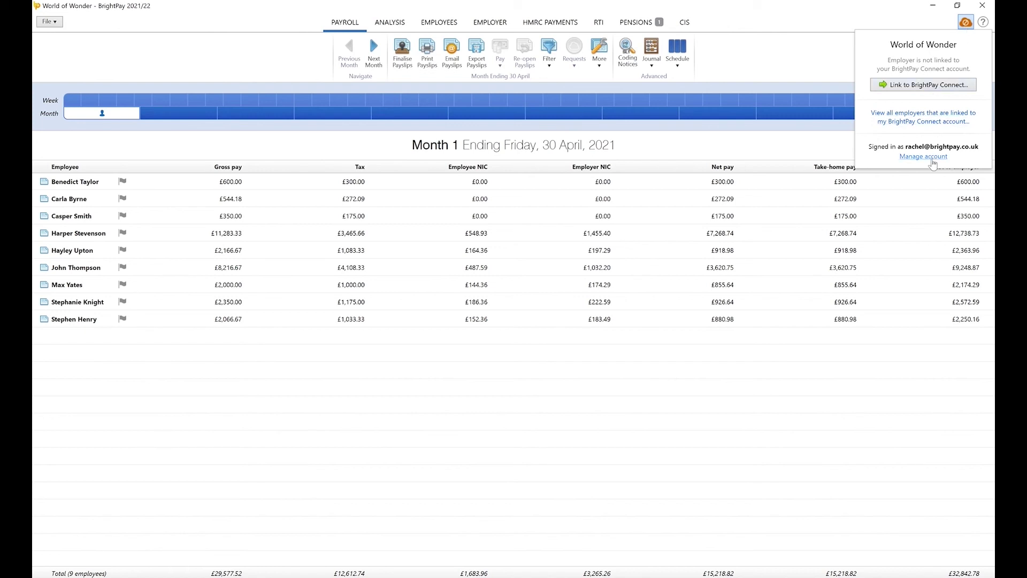
click(925, 87)
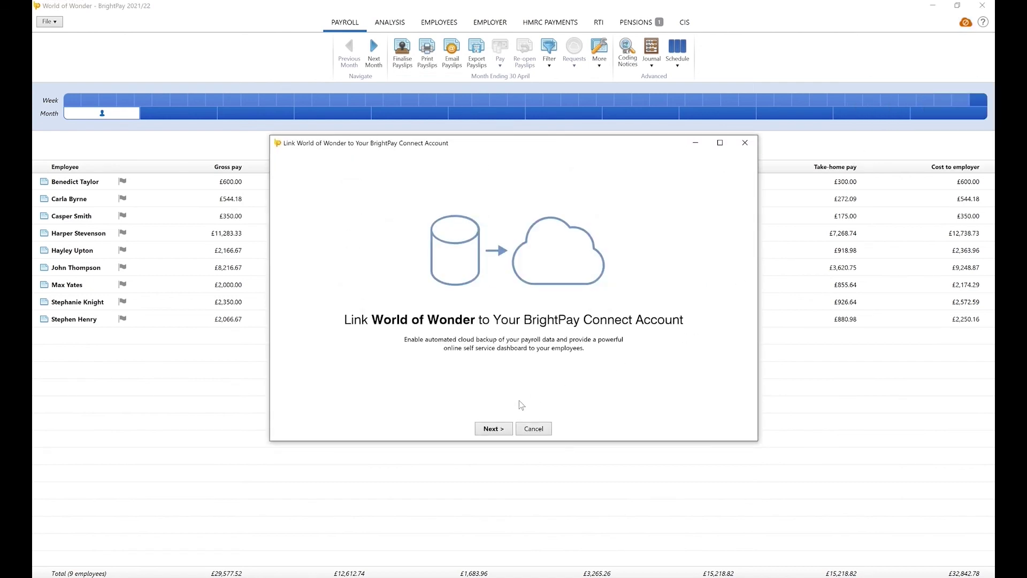
Release finalised payslips on BrightPay Connect 1 day before the pay date
click(497, 431)
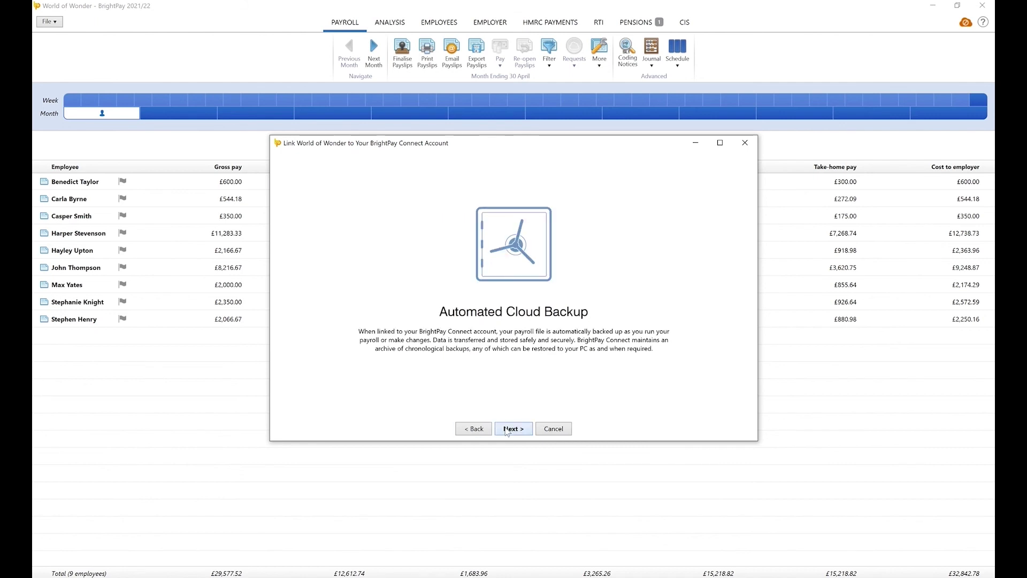
click(507, 431)
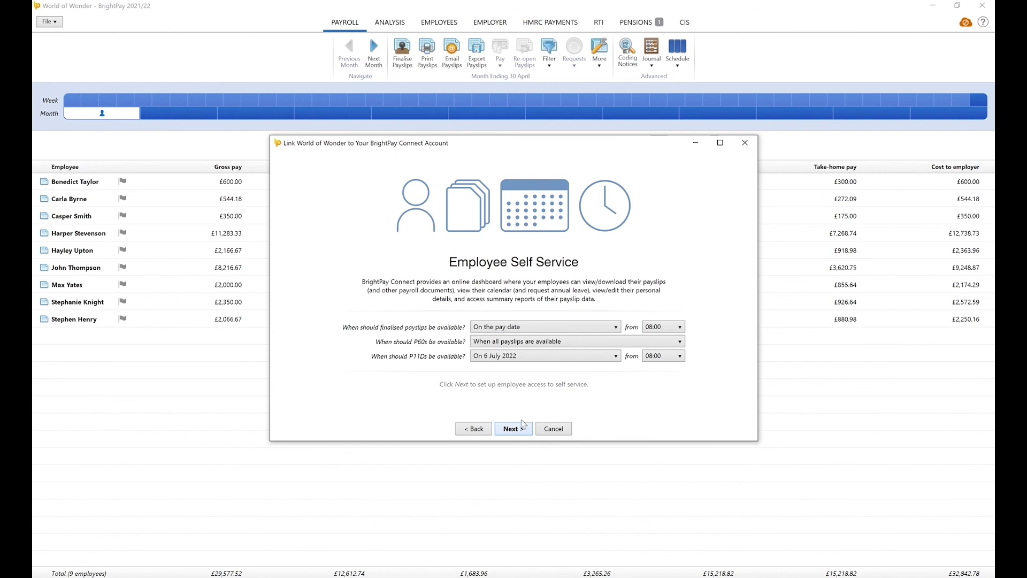
click(617, 327)
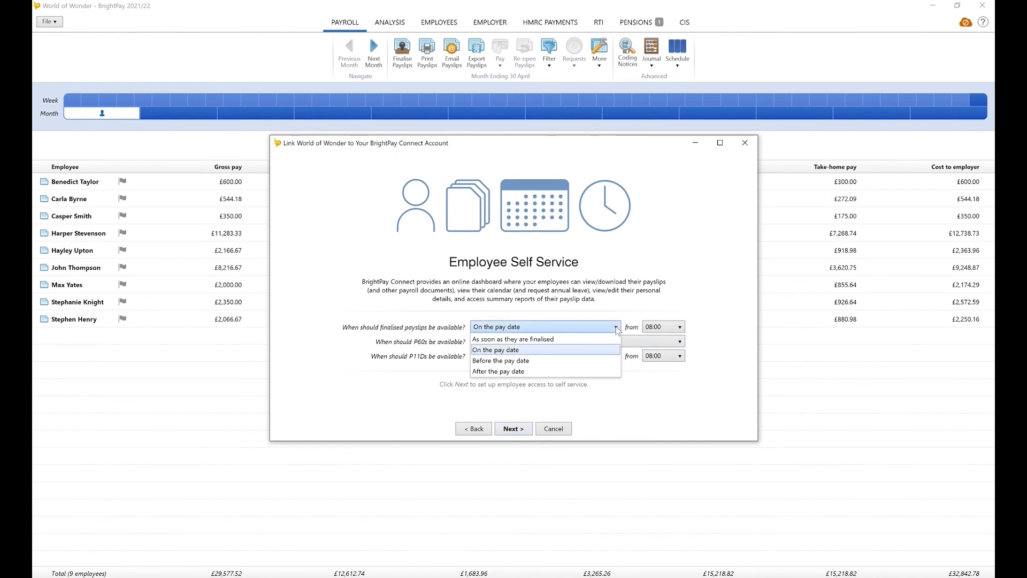
click(610, 368)
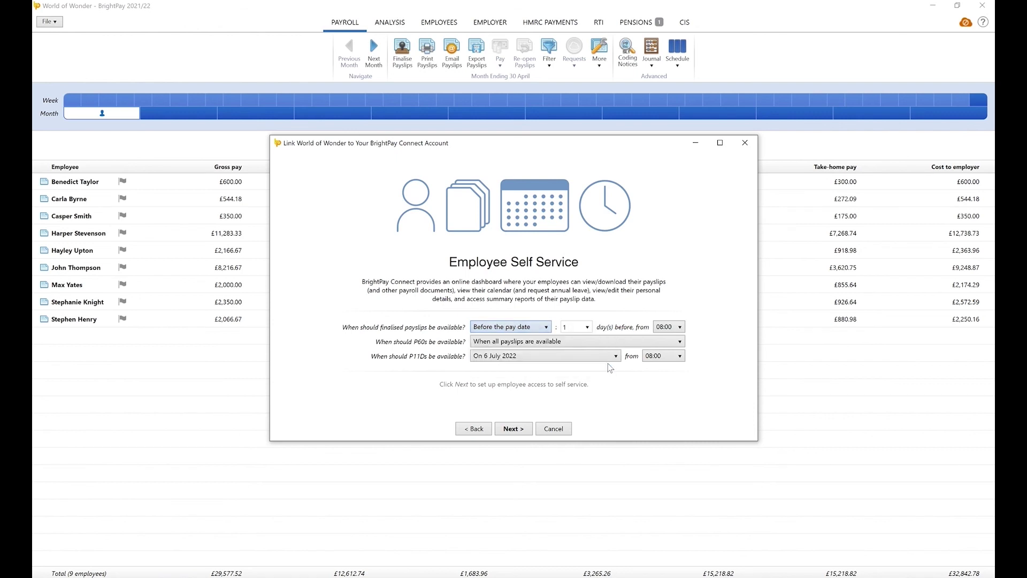
click(587, 326)
click(590, 327)
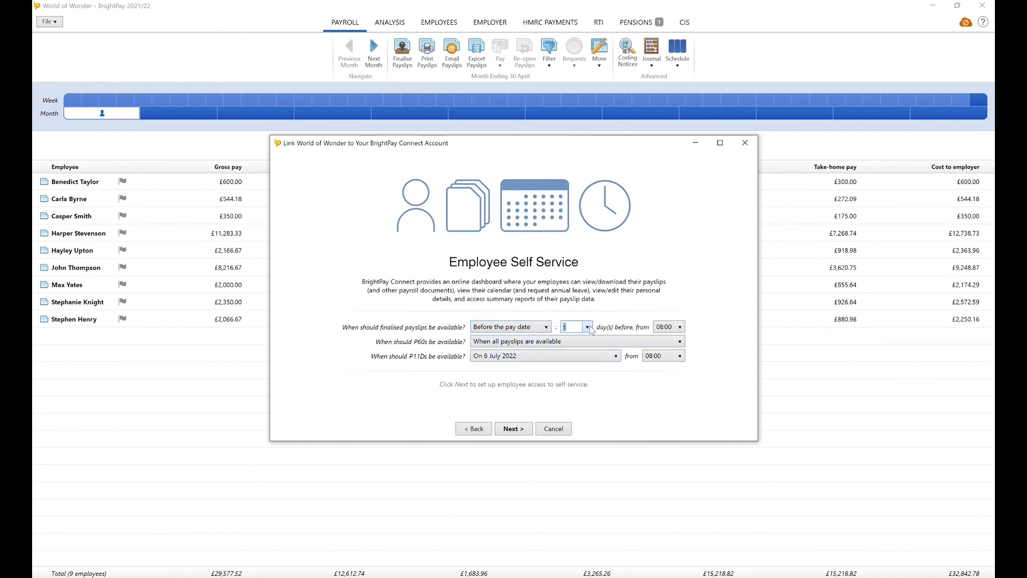
Remove self service access for the three employees without email addresses
click(518, 432)
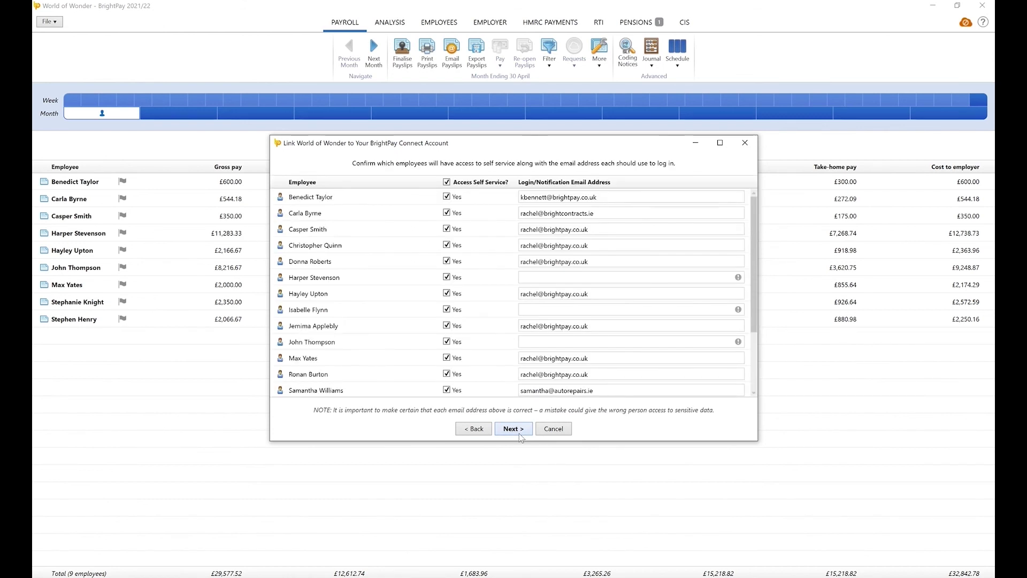
click(446, 277)
click(448, 311)
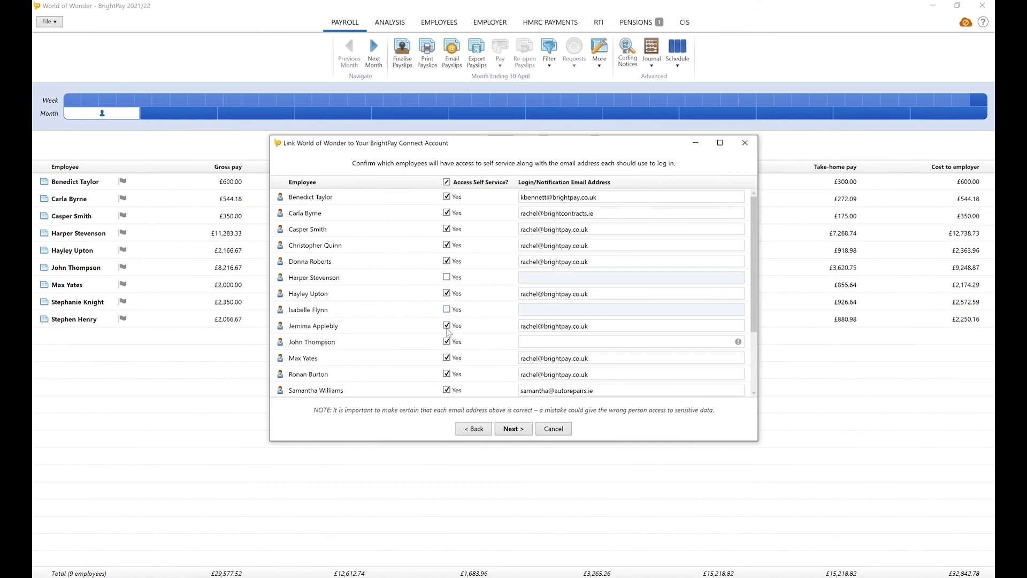
click(446, 343)
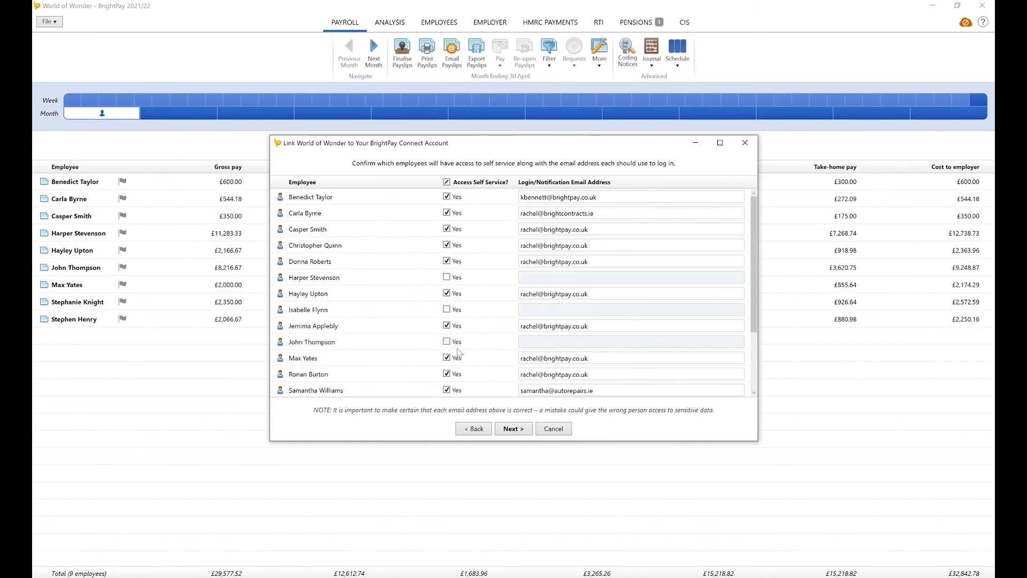
Mark World of Wonder as confidential and link it to BrightPay Connect
click(525, 434)
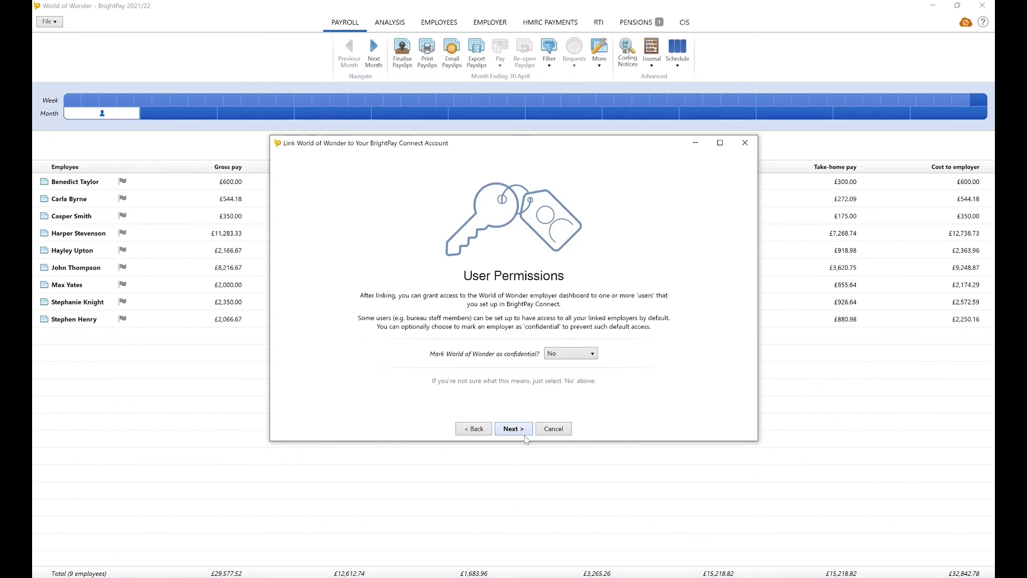
click(574, 356)
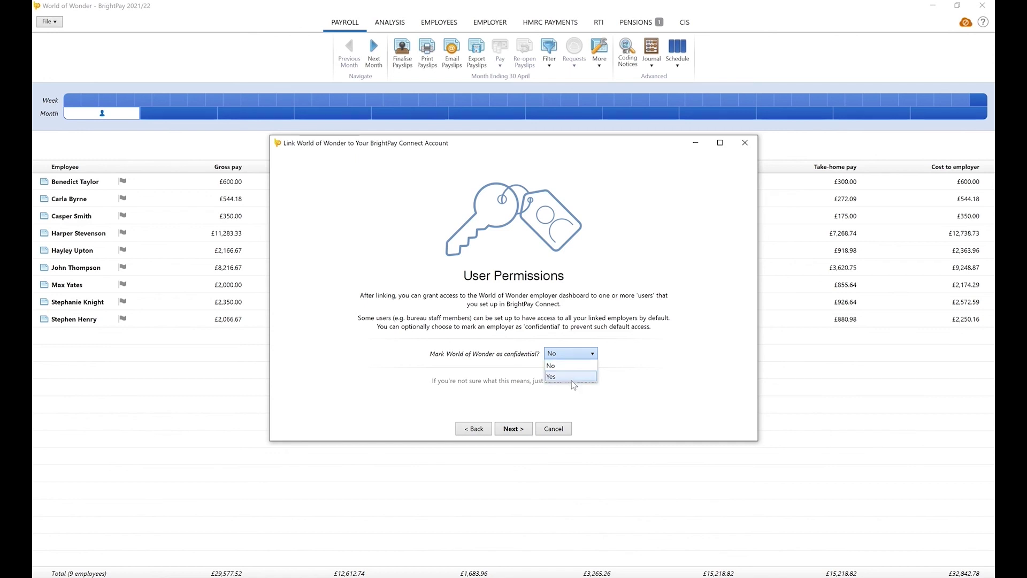
click(572, 377)
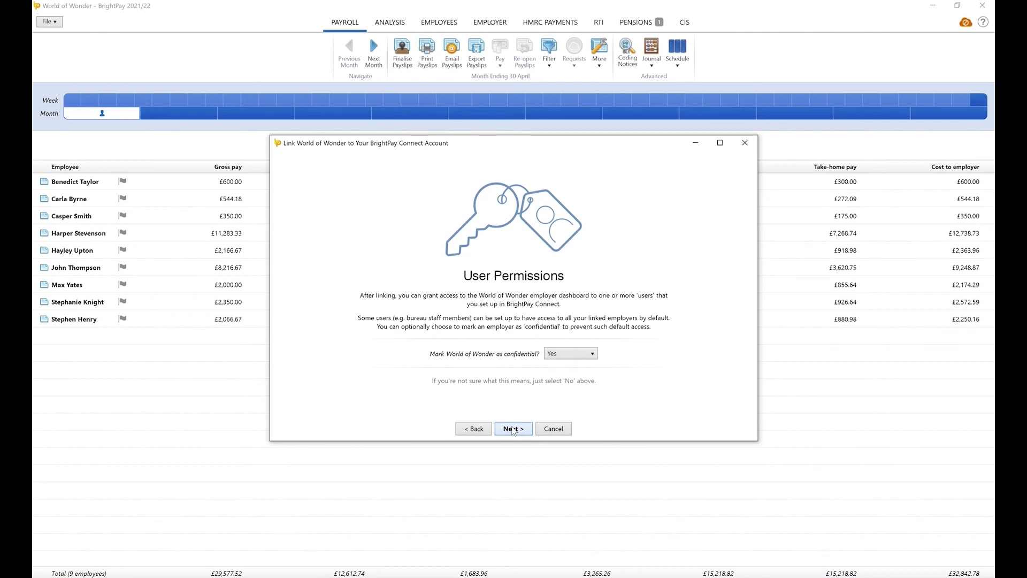
click(513, 429)
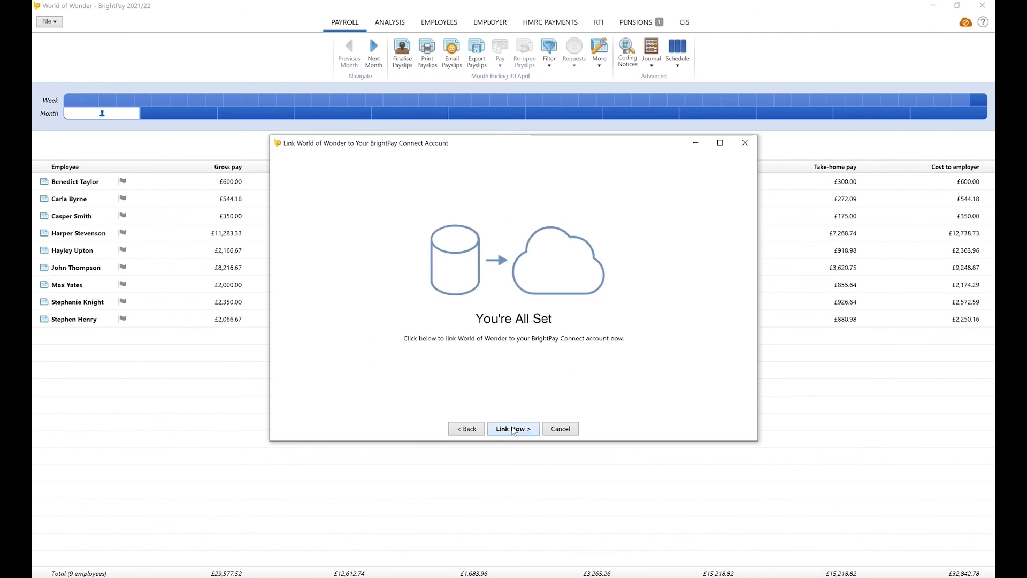
click(522, 432)
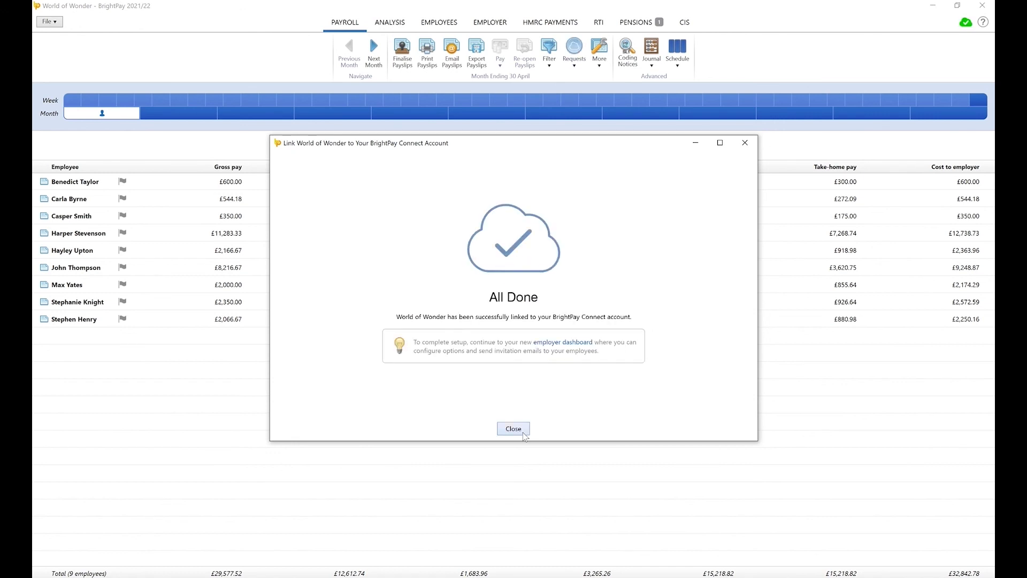
Close the finished wizard and confirm Connect shows last synchronised at 02/03/2022 15:42
click(523, 432)
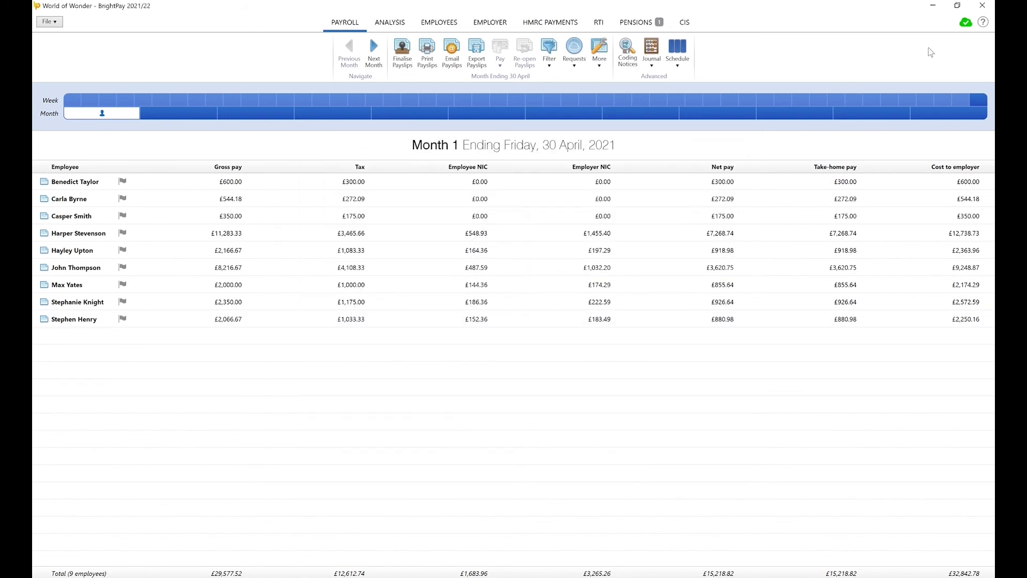
click(962, 26)
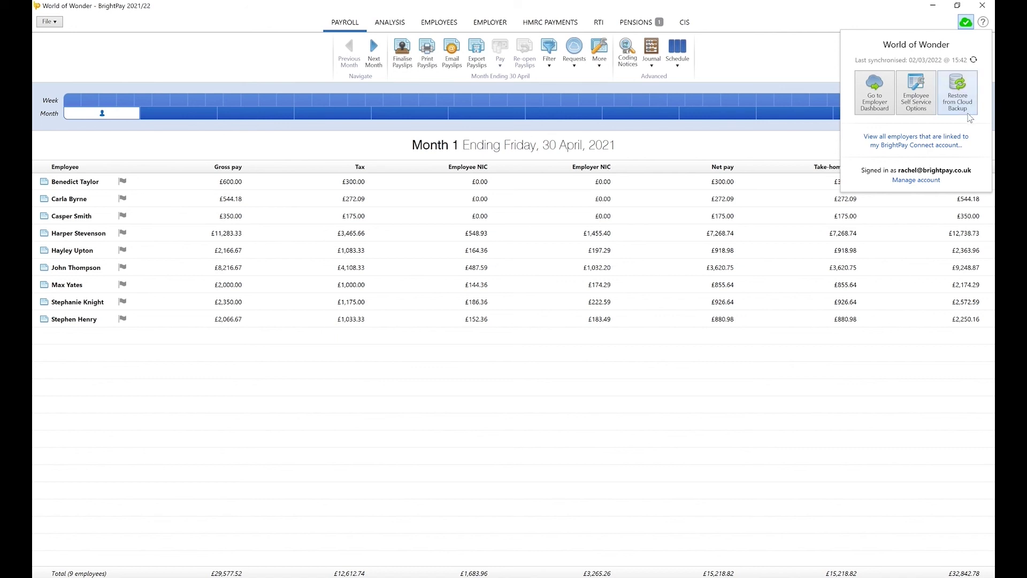
click(800, 72)
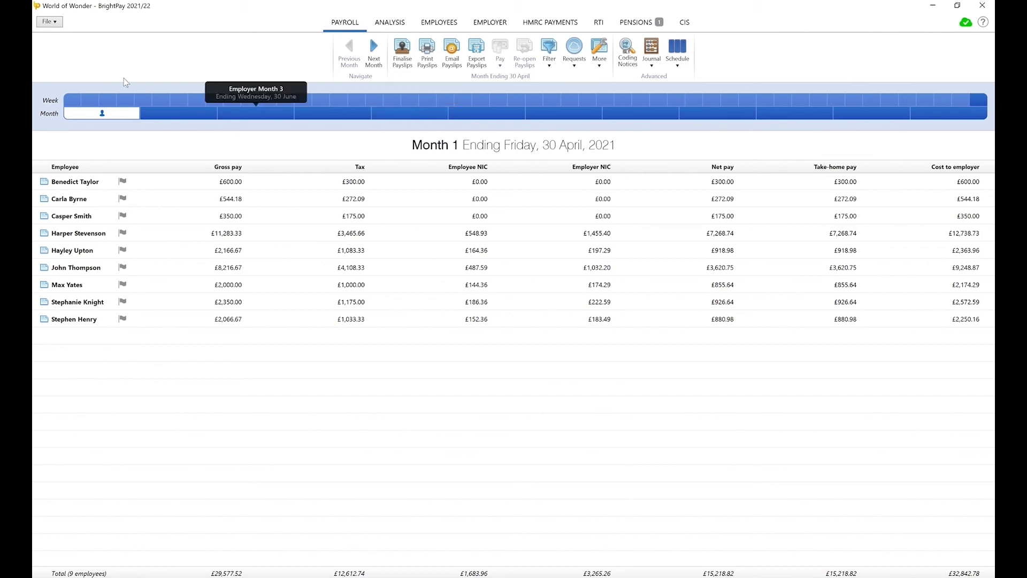
click(60, 25)
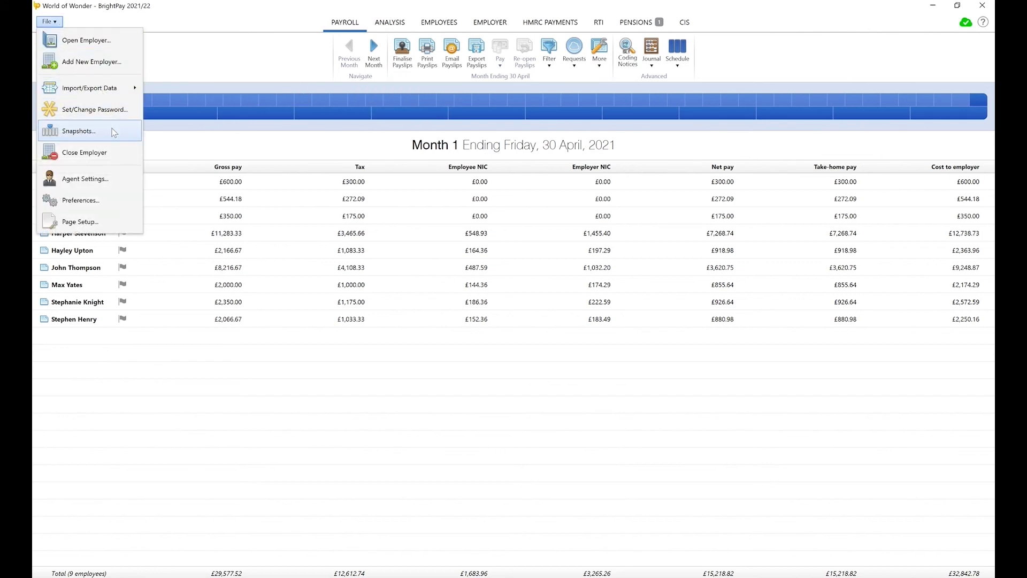
Create a snapshot of the World of Wonder employer data file
click(113, 130)
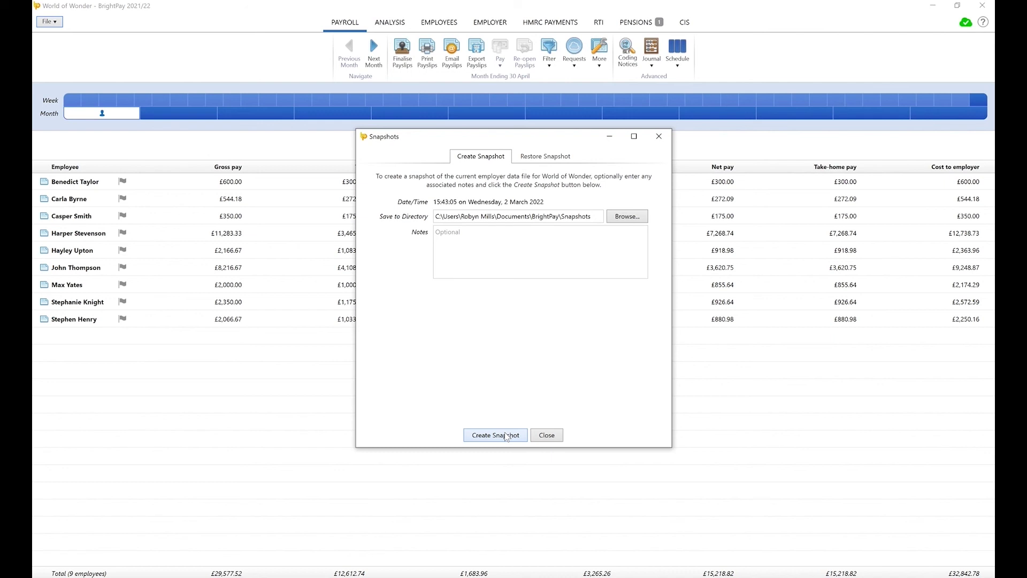
click(506, 435)
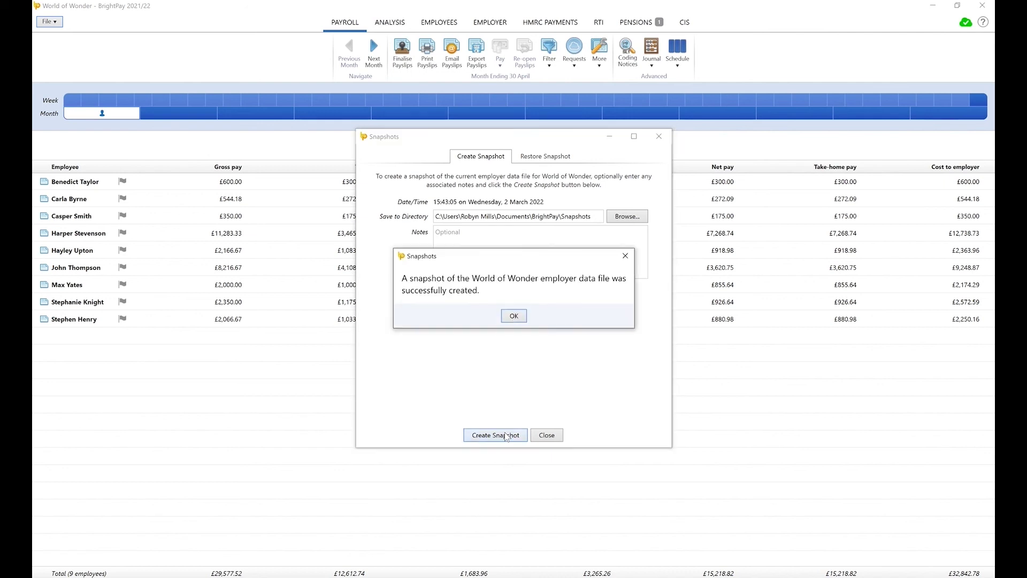
click(515, 316)
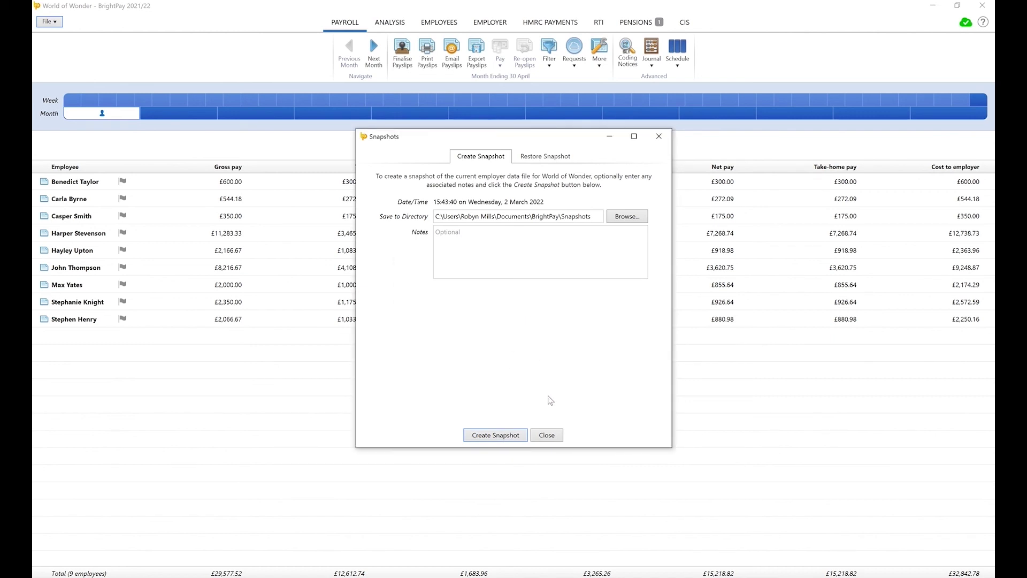
click(547, 435)
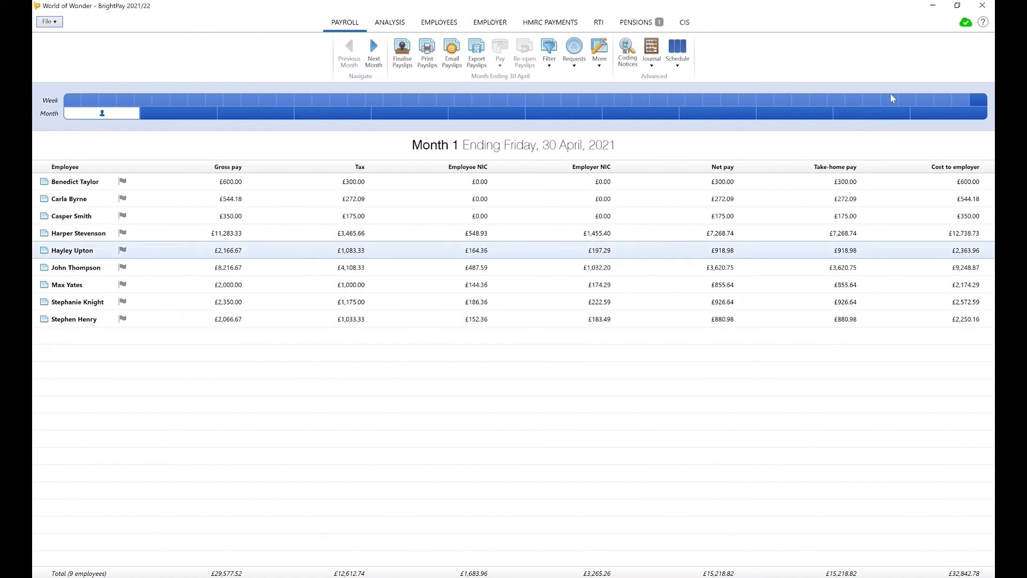
Open World of Wonder's online Employer Dashboard on BrightPay Connect
click(964, 23)
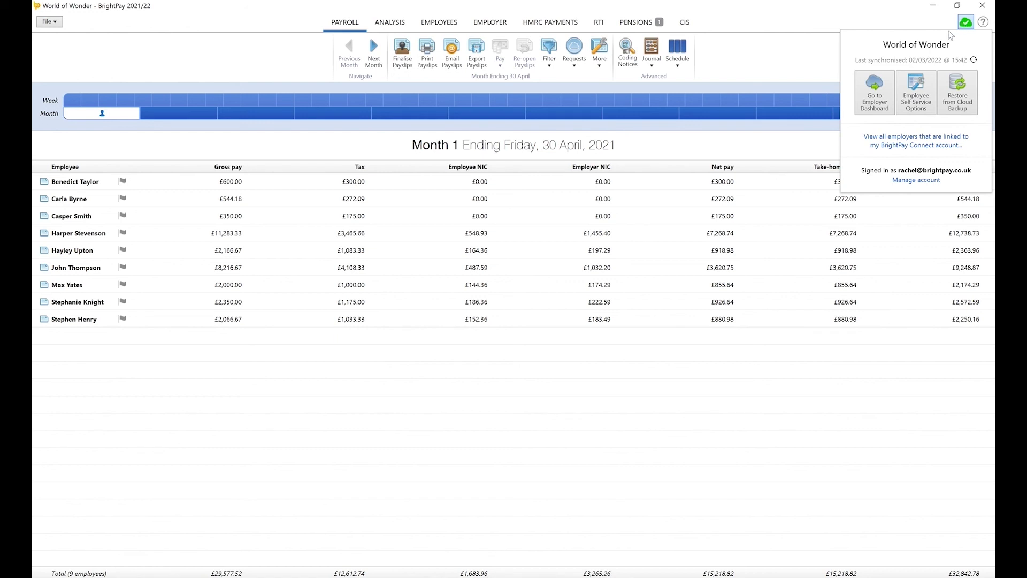
click(887, 107)
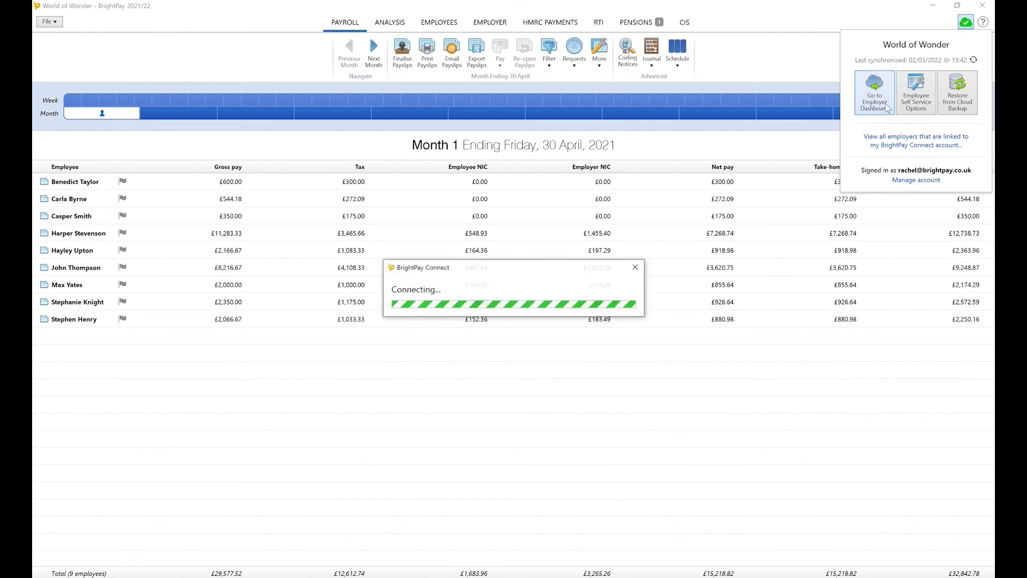